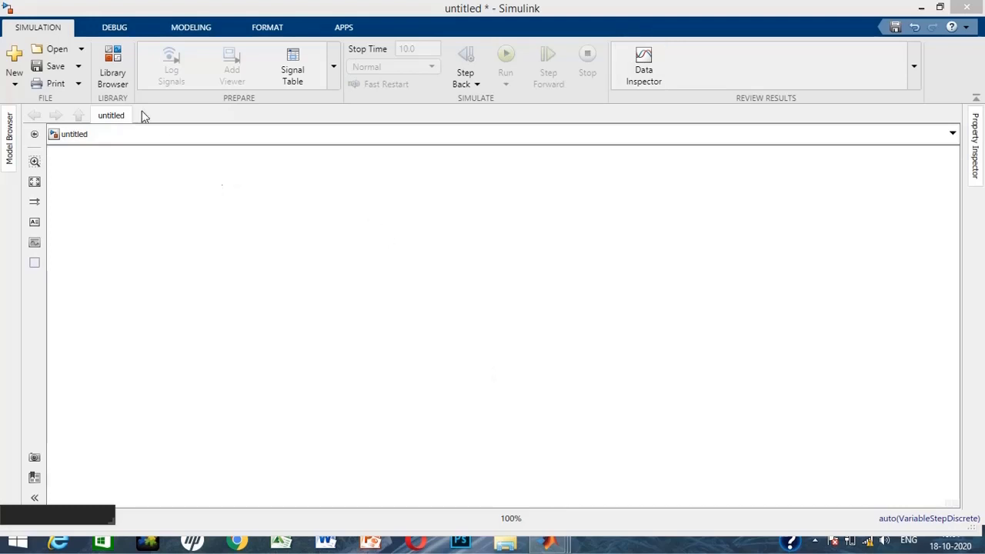
Add a Sine Wave block from the Simulink Sources library to the untitled model.
{"action": "left_click", "coordinate": [113, 84]}
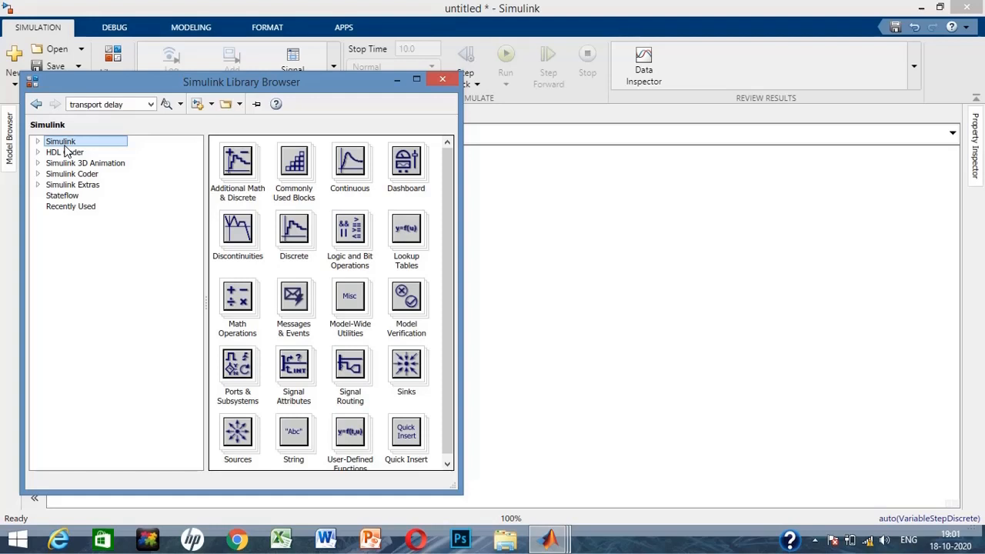
{"action": "left_click", "coordinate": [234, 435]}
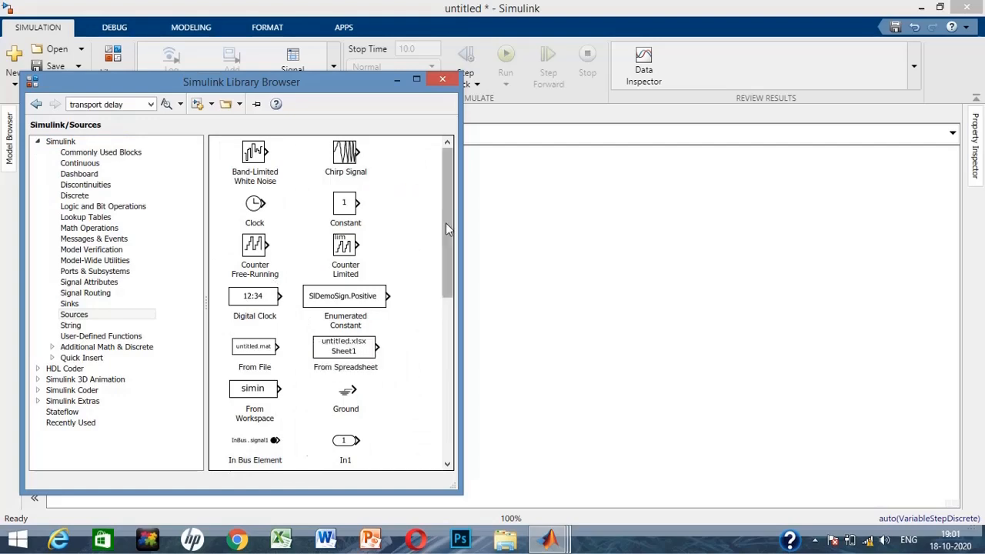
{"action": "left_click_drag", "start_coordinate": [447, 225], "coordinate": [446, 393]}
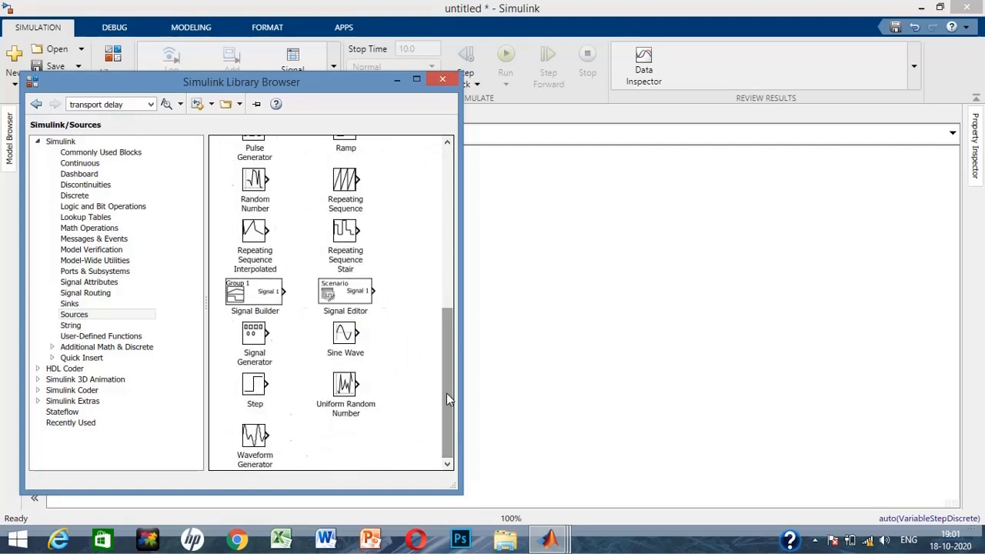
{"action": "left_click", "coordinate": [344, 341]}
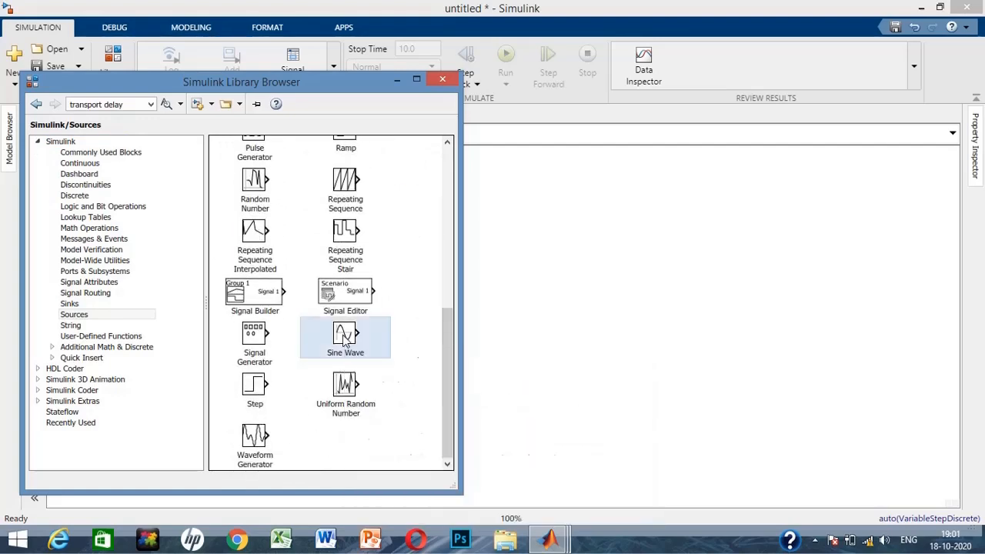
{"action": "right_click", "coordinate": [344, 341]}
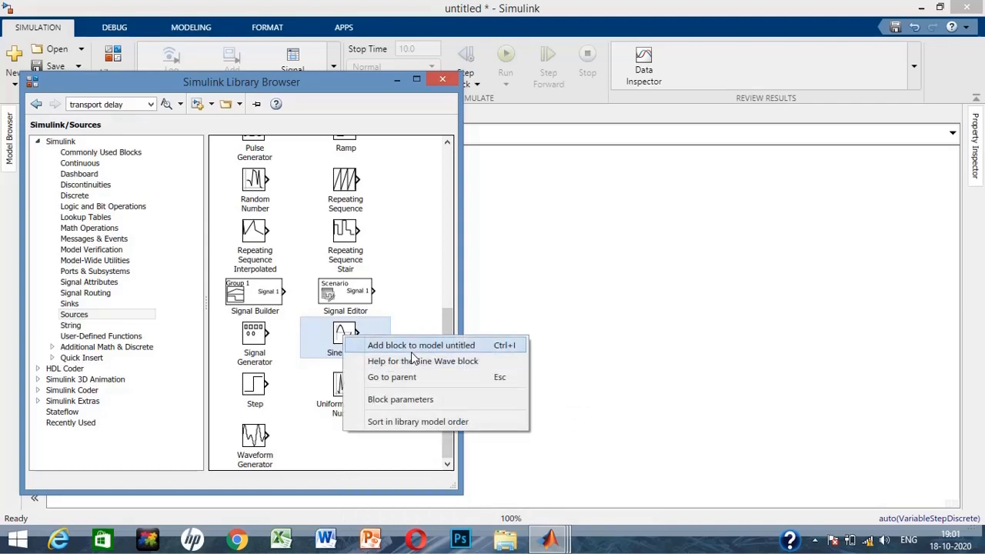
{"action": "left_click", "coordinate": [411, 350]}
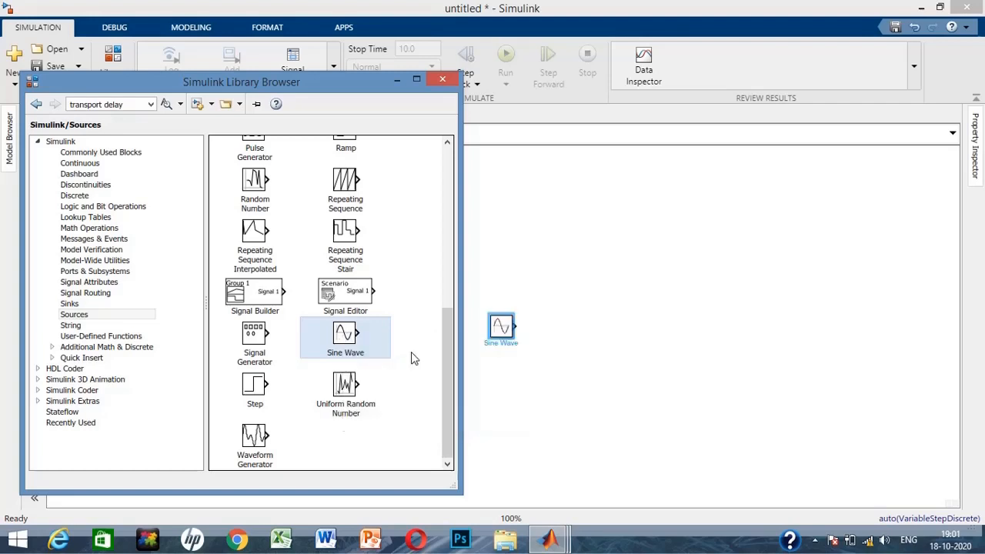
{"action": "left_click", "coordinate": [508, 327]}
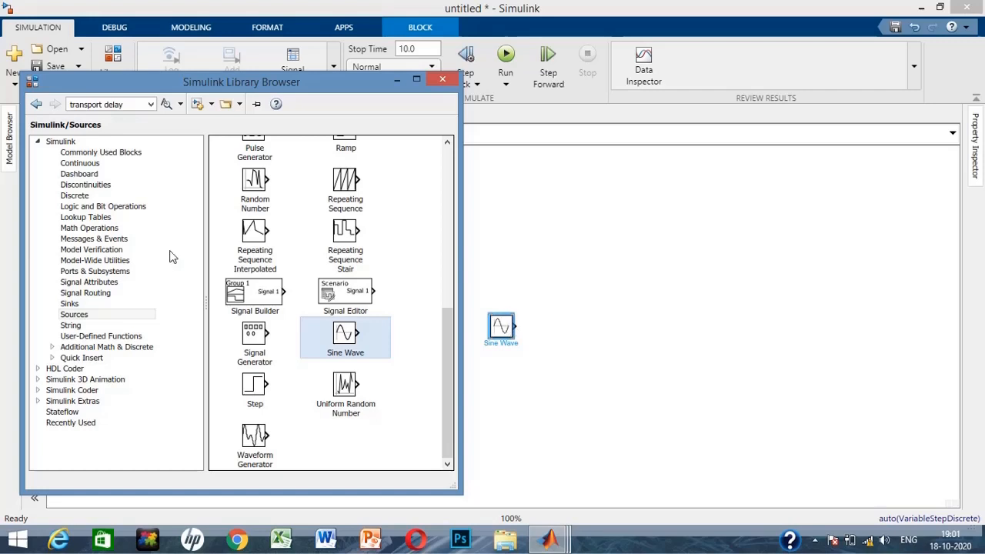
Add a Scope block from the Sinks library to the model.
{"action": "left_click", "coordinate": [68, 305]}
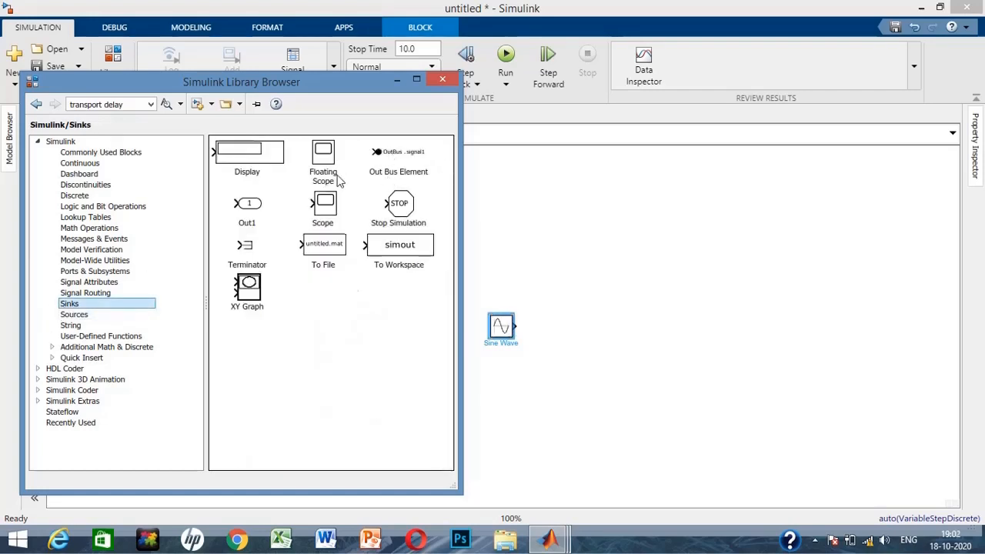
{"action": "left_click", "coordinate": [324, 210]}
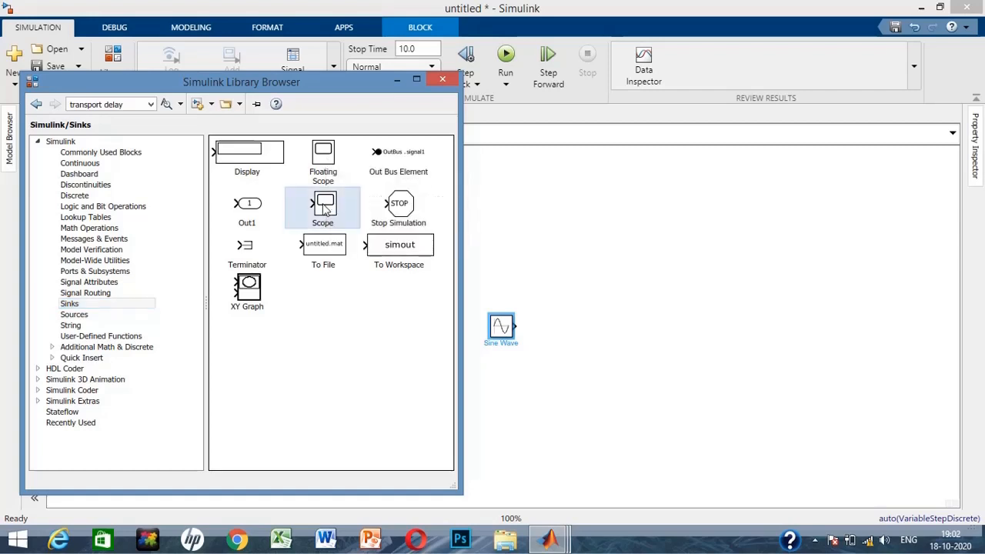
{"action": "right_click", "coordinate": [325, 210]}
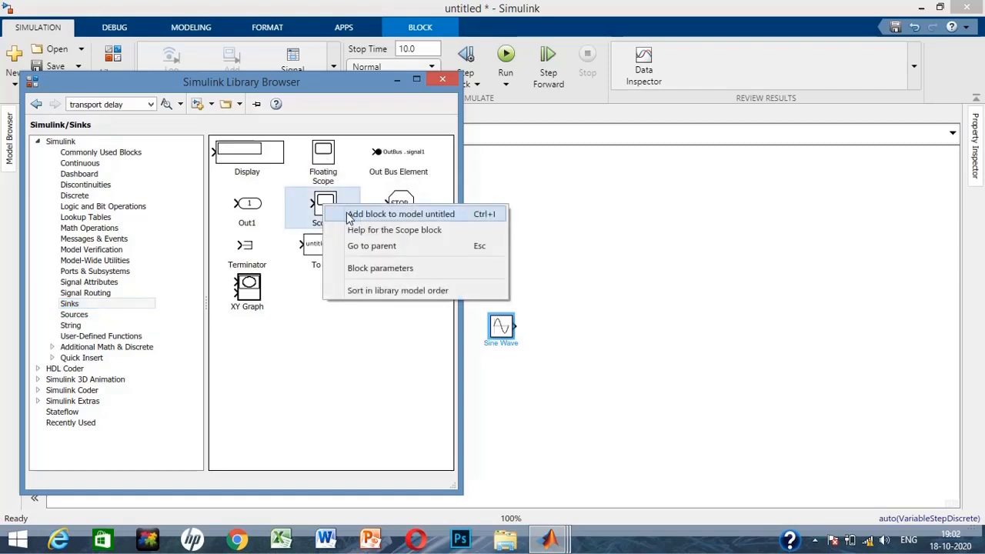
{"action": "left_click", "coordinate": [355, 214]}
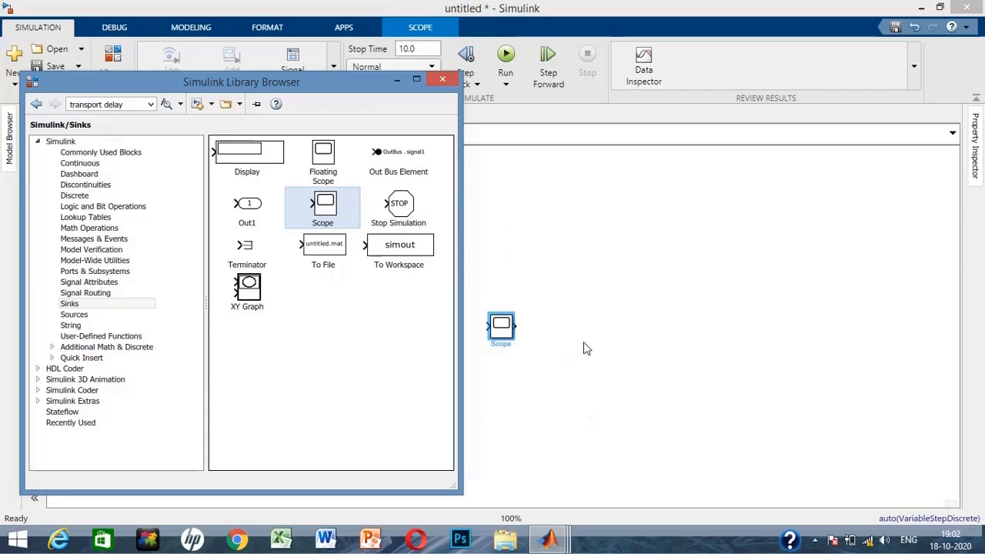
Space the Scope and Sine Wave blocks apart horizontally and connect the Sine Wave output to the Scope input.
{"action": "left_click", "coordinate": [500, 329]}
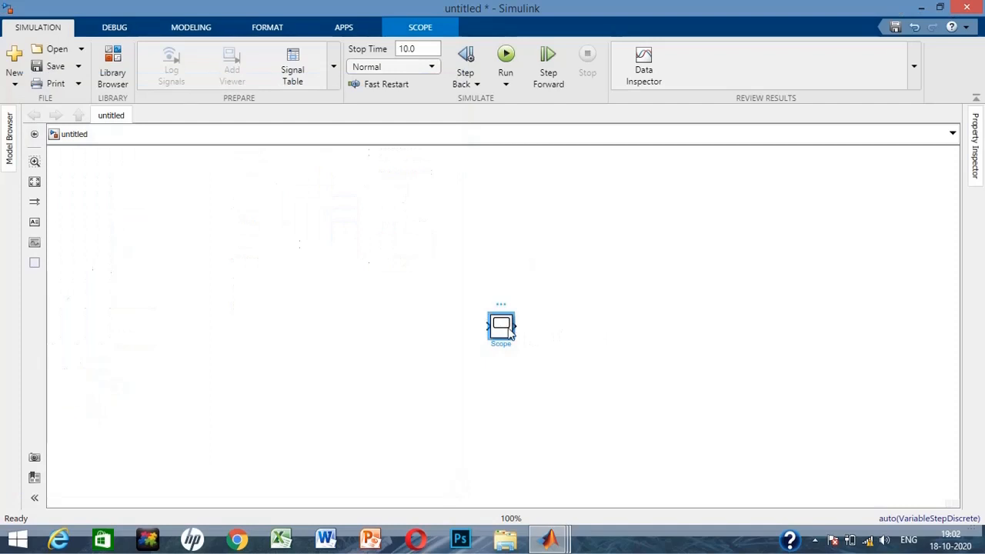
{"action": "left_click_drag", "start_coordinate": [500, 329], "coordinate": [587, 329]}
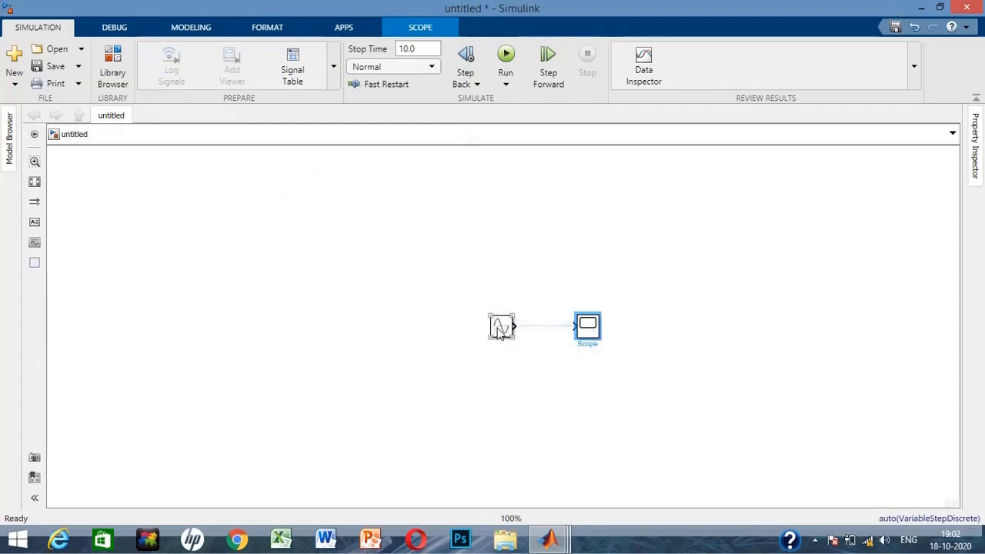
{"action": "left_click_drag", "start_coordinate": [501, 329], "coordinate": [415, 331]}
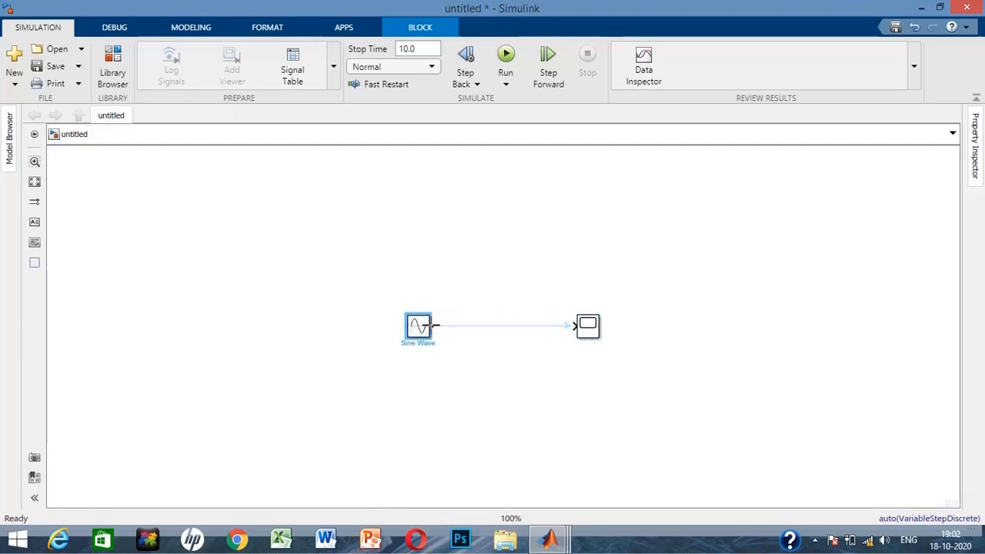
{"action": "left_click", "coordinate": [434, 325]}
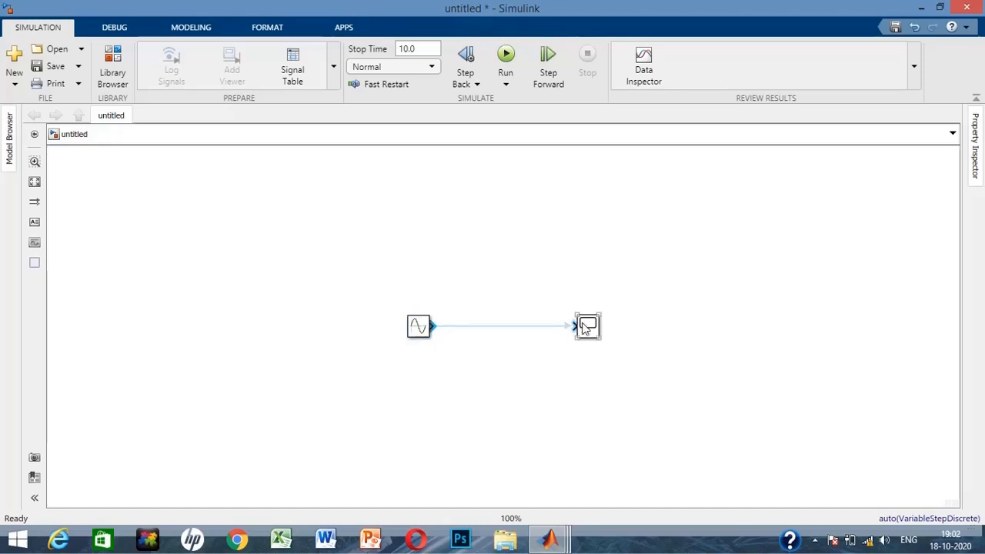
{"action": "left_click", "coordinate": [573, 325]}
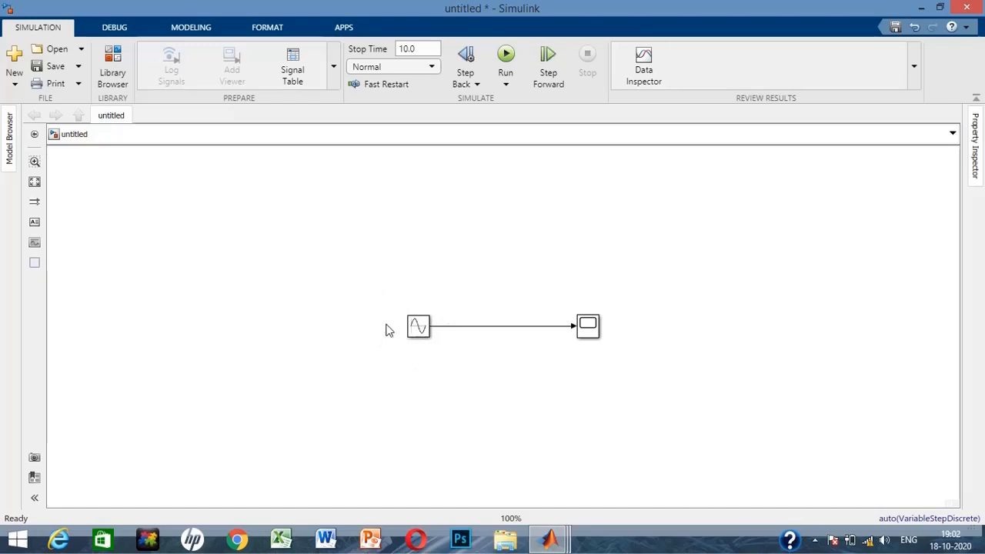
Run the simulation and view the sine waveform in the Scope, closing its display when done.
{"action": "left_click", "coordinate": [506, 55]}
{"action": "left_click", "coordinate": [591, 321]}
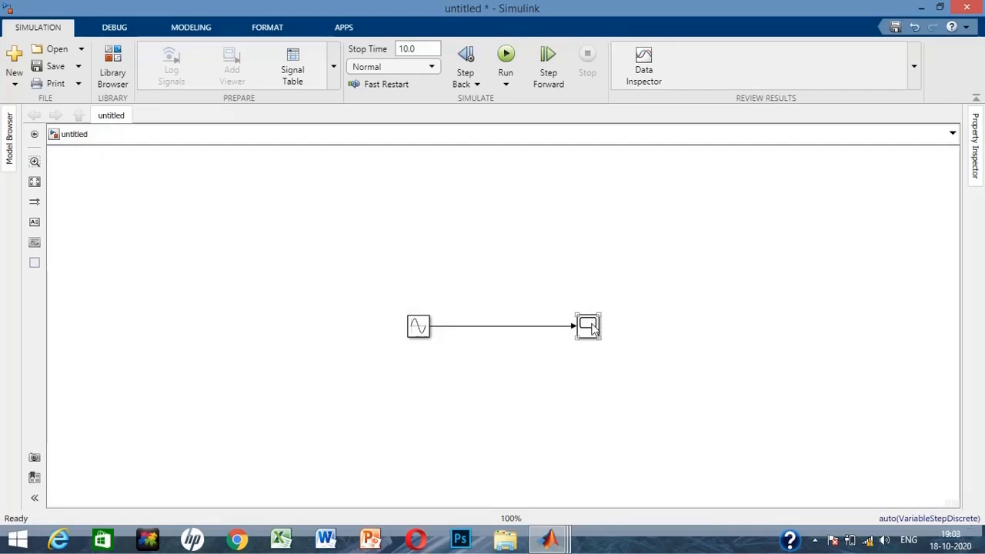
{"action": "left_click", "coordinate": [592, 329]}
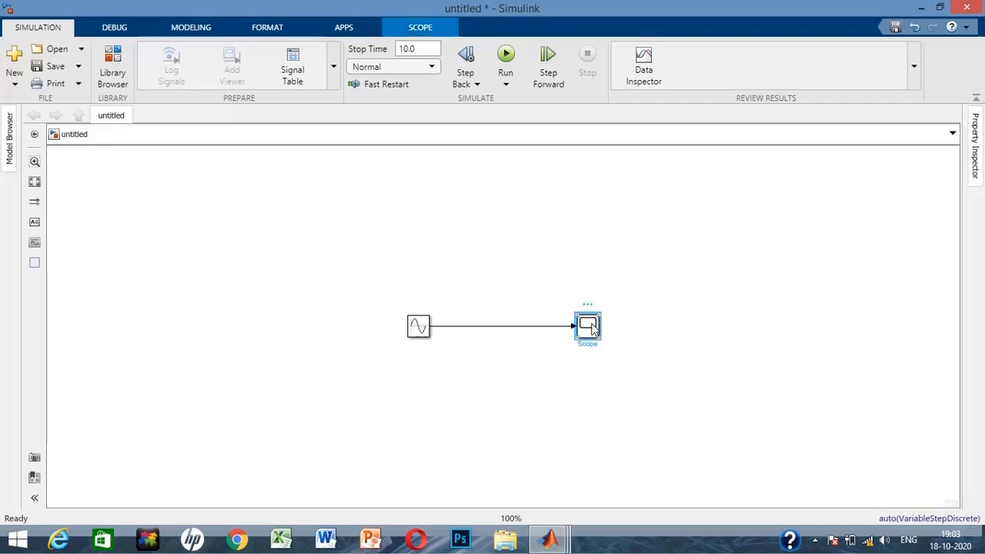
{"action": "double_click", "coordinate": [590, 326]}
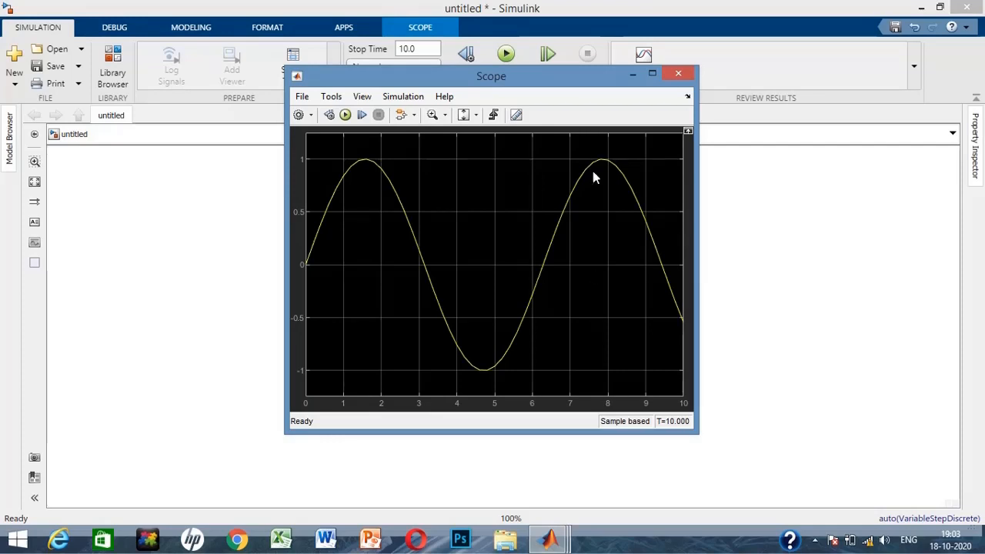
{"action": "left_click", "coordinate": [679, 74]}
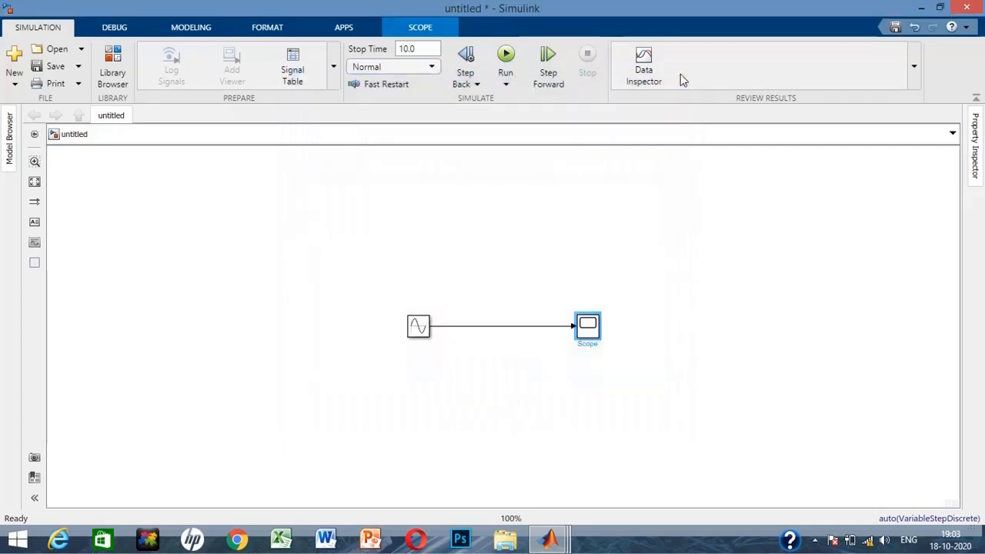
Move the connected Sine Wave and Scope blocks together towards the upper-left area of the canvas.
{"action": "left_click_drag", "start_coordinate": [362, 265], "coordinate": [720, 381]}
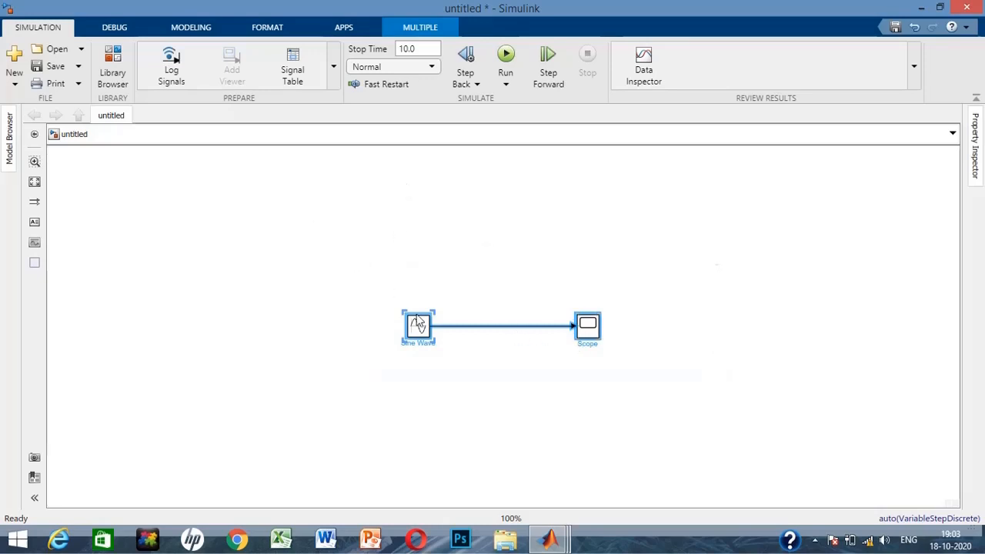
{"action": "left_click_drag", "start_coordinate": [593, 336], "coordinate": [458, 213]}
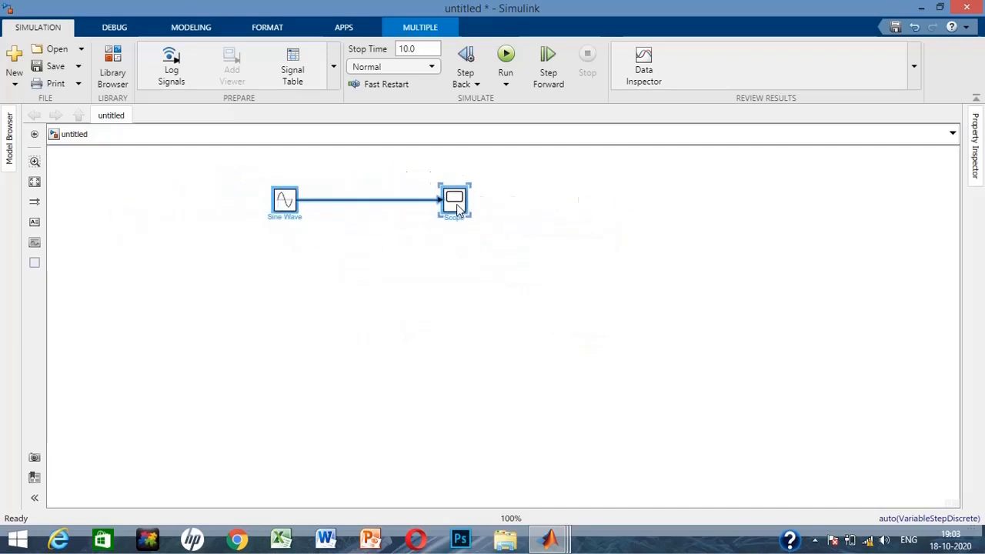
{"action": "left_click", "coordinate": [323, 494]}
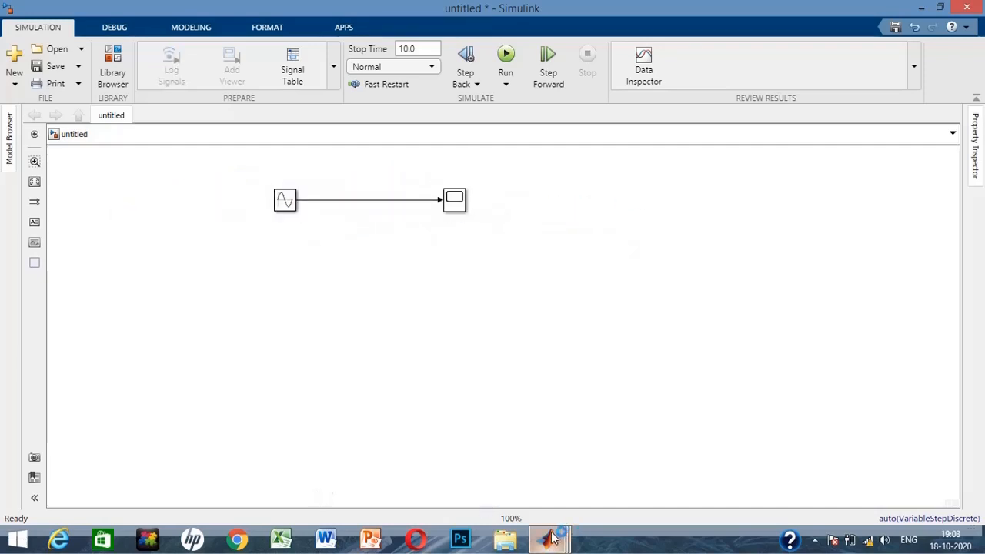
Add a second Sine Wave block from the Sources library to the model.
{"action": "mouse_move", "coordinate": [549, 539]}
{"action": "left_click", "coordinate": [538, 462]}
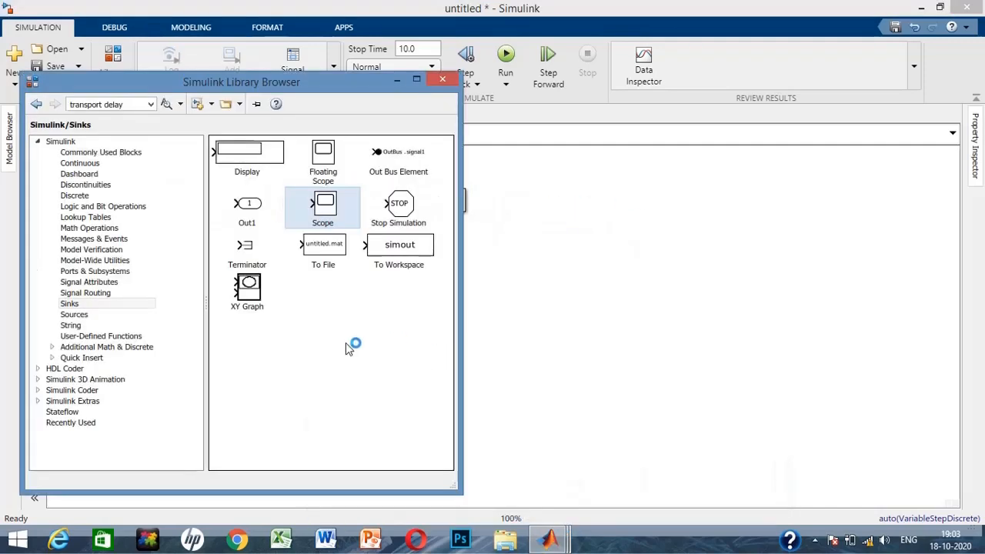
{"action": "left_click", "coordinate": [75, 315]}
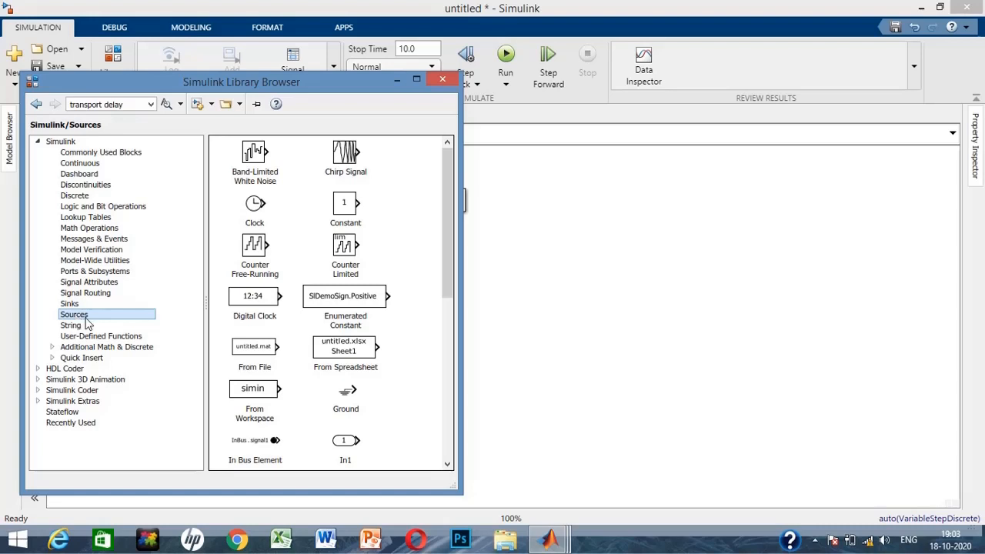
{"action": "scroll", "coordinate": [307, 355], "scroll_direction": "down", "scroll_amount": 5}
{"action": "scroll", "coordinate": [307, 355], "scroll_direction": "down", "scroll_amount": 1}
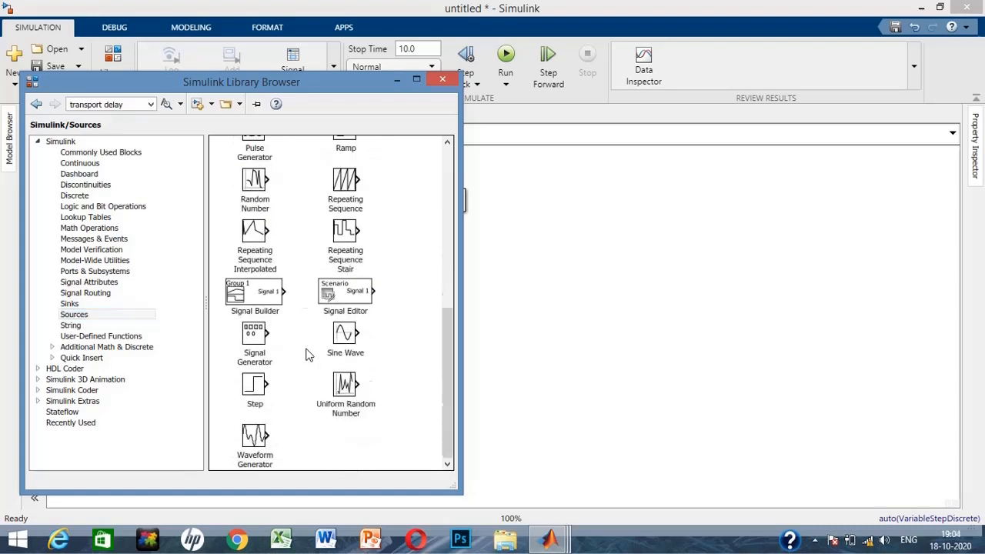
{"action": "left_click", "coordinate": [339, 342]}
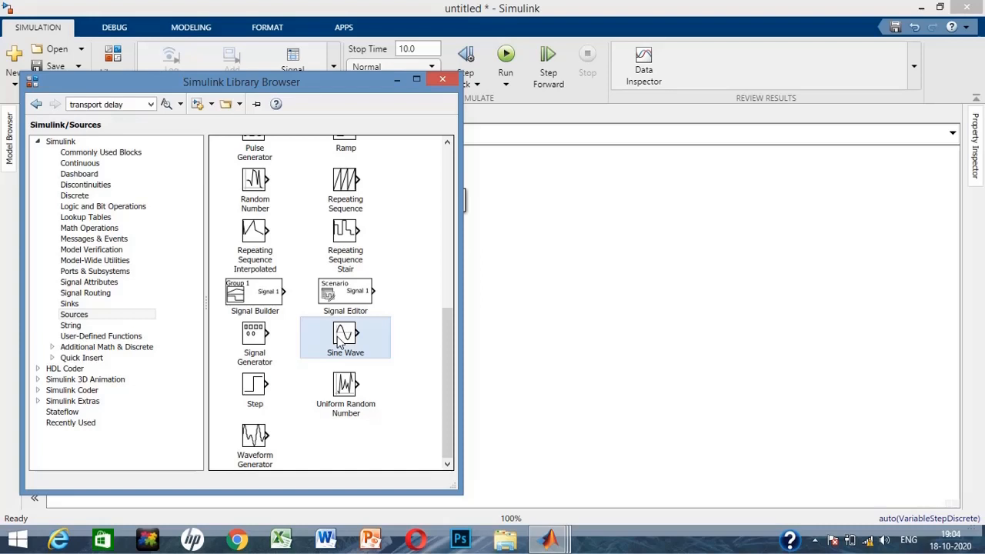
{"action": "right_click", "coordinate": [338, 343]}
{"action": "left_click", "coordinate": [364, 345]}
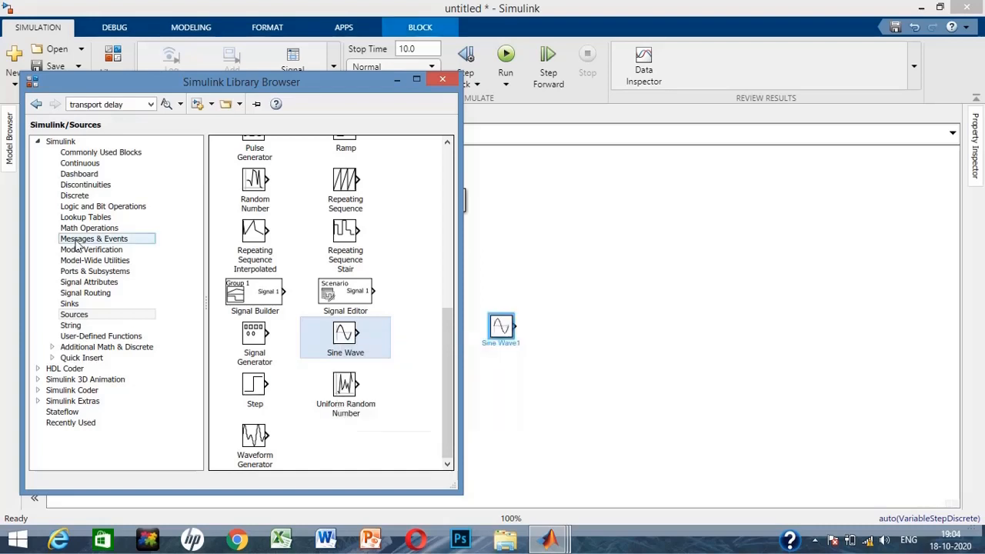
Add a second Scope block from the Sinks library to the model.
{"action": "left_click", "coordinate": [69, 303]}
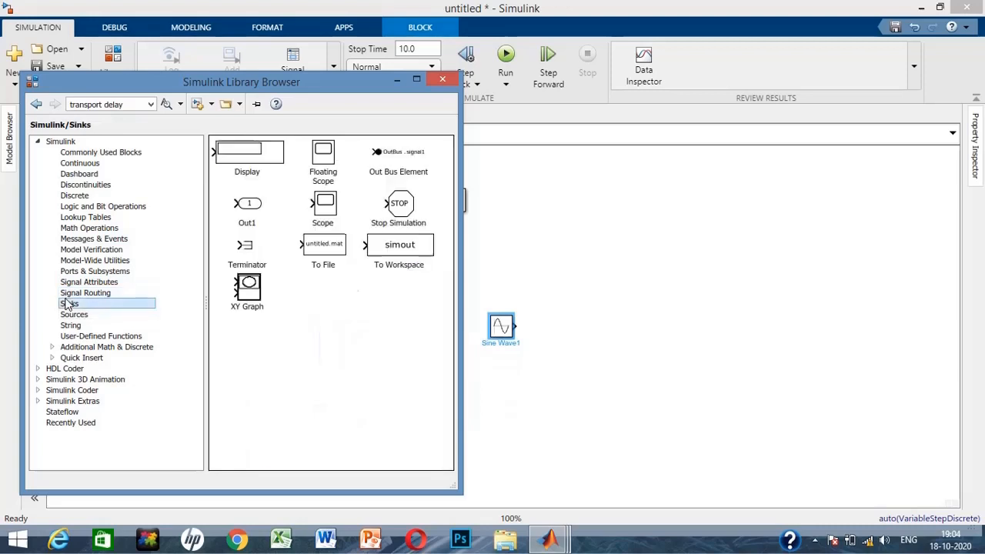
{"action": "left_click", "coordinate": [311, 214]}
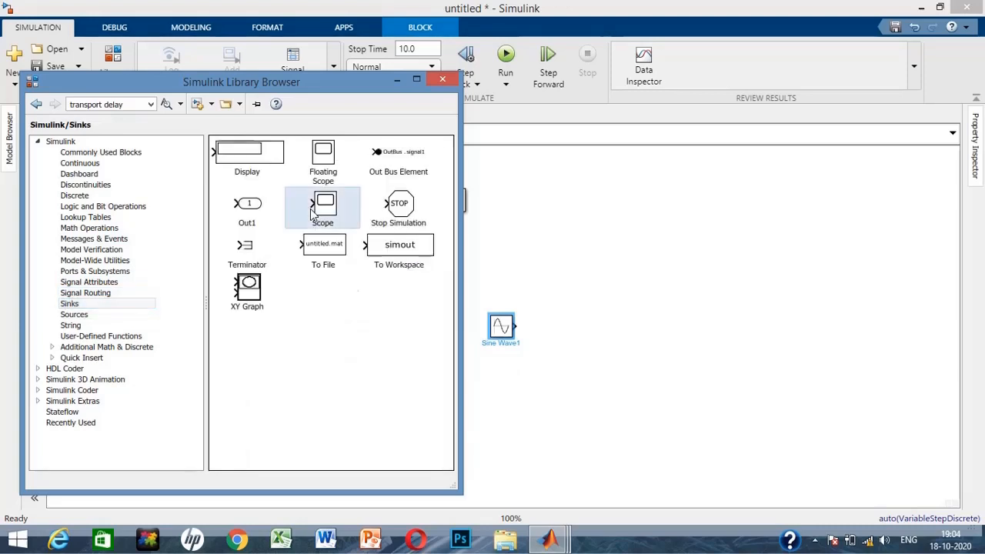
{"action": "right_click", "coordinate": [312, 215]}
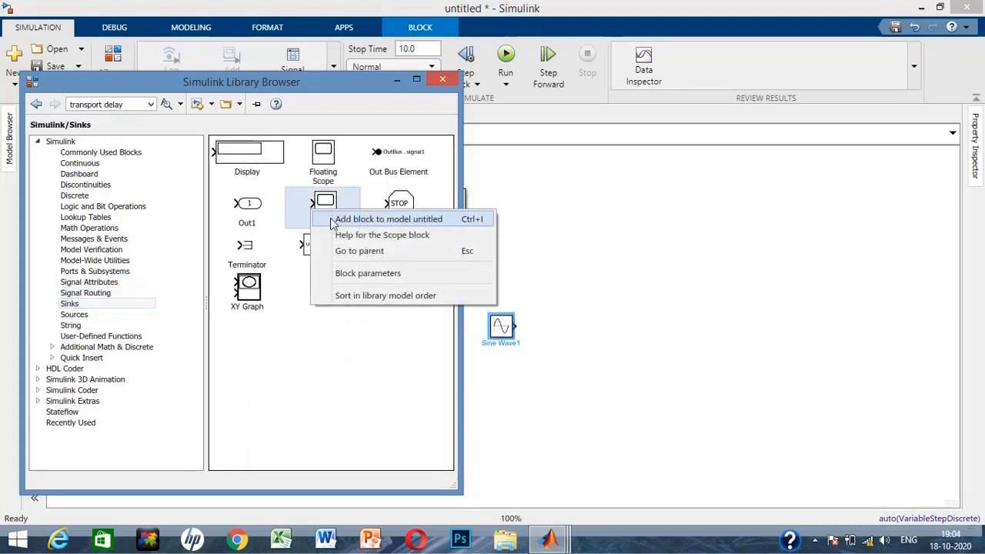
{"action": "left_click", "coordinate": [333, 221]}
{"action": "right_click", "coordinate": [326, 213]}
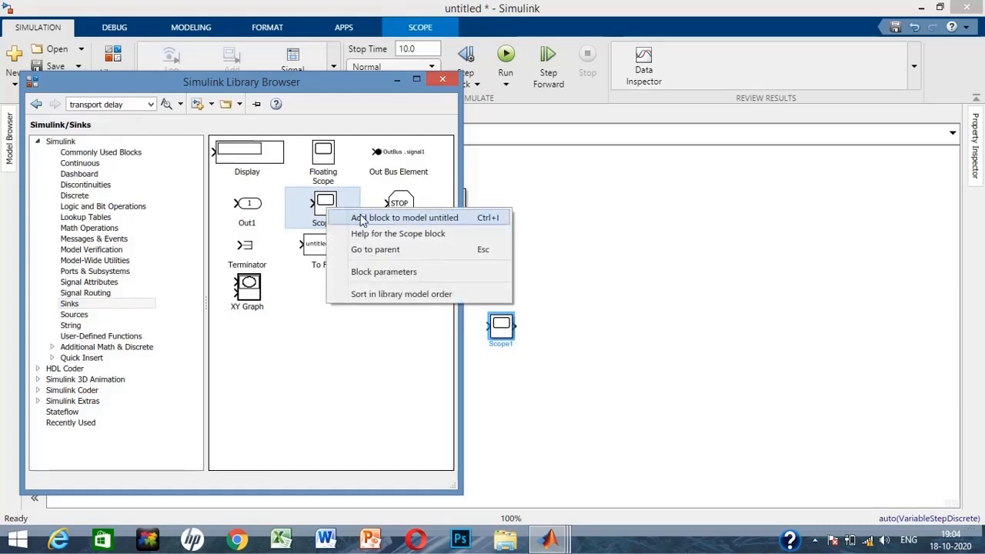
{"action": "left_click", "coordinate": [275, 331]}
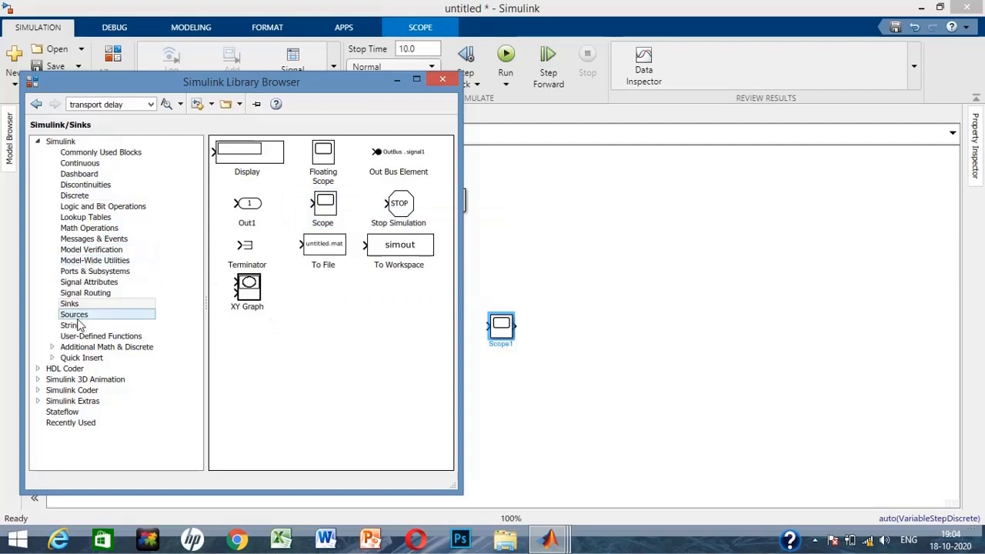
Add an Add block from the Math Operations library to the model.
{"action": "left_click", "coordinate": [79, 229]}
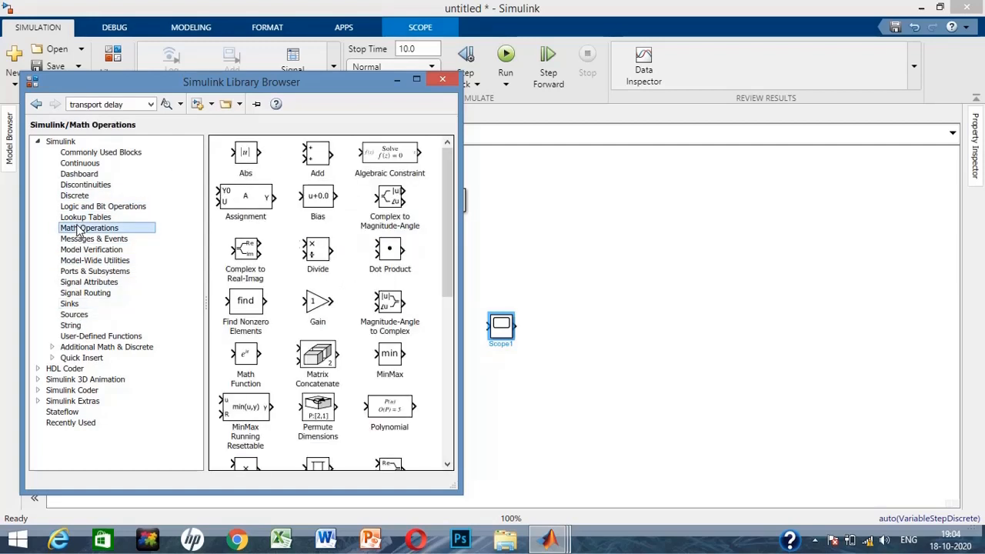
{"action": "left_click", "coordinate": [317, 156]}
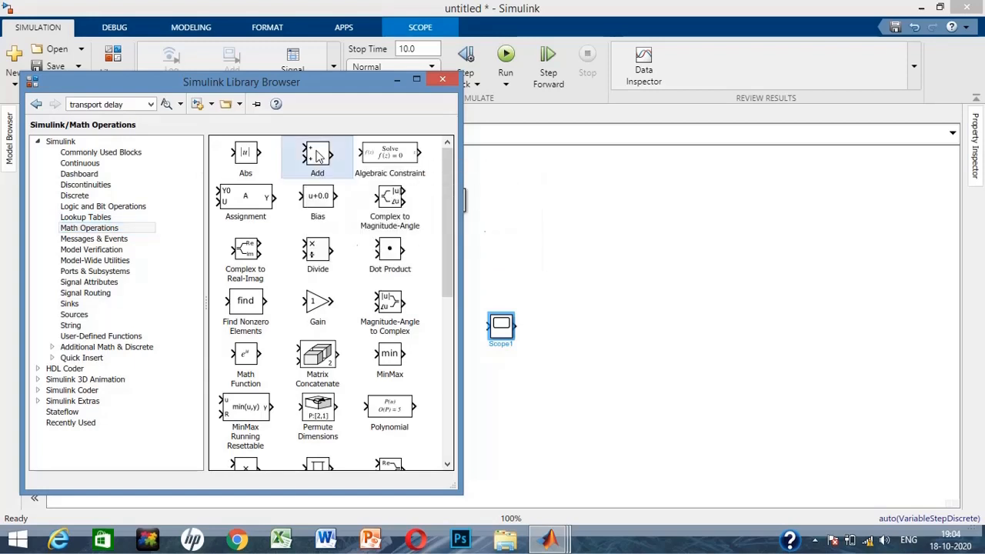
{"action": "right_click", "coordinate": [318, 155]}
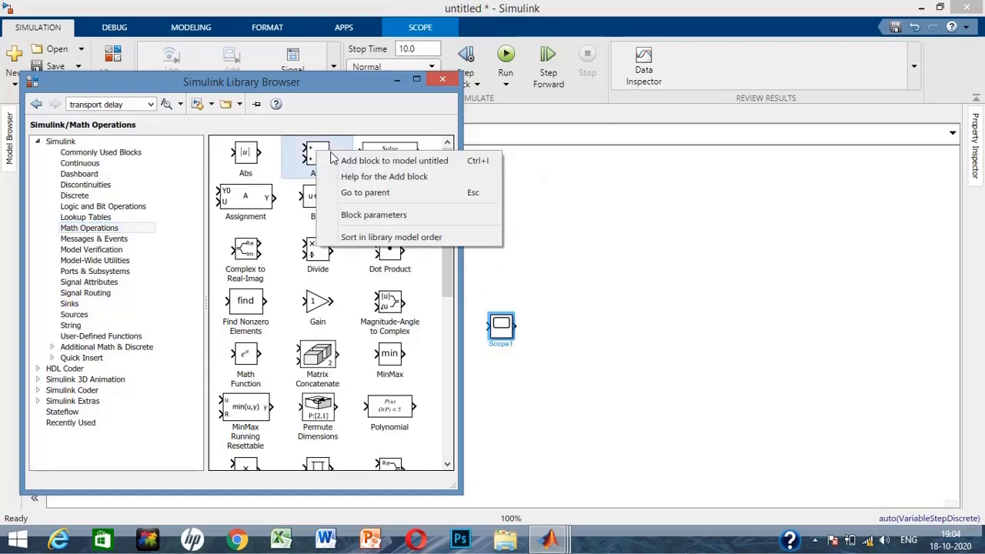
{"action": "left_click", "coordinate": [407, 163]}
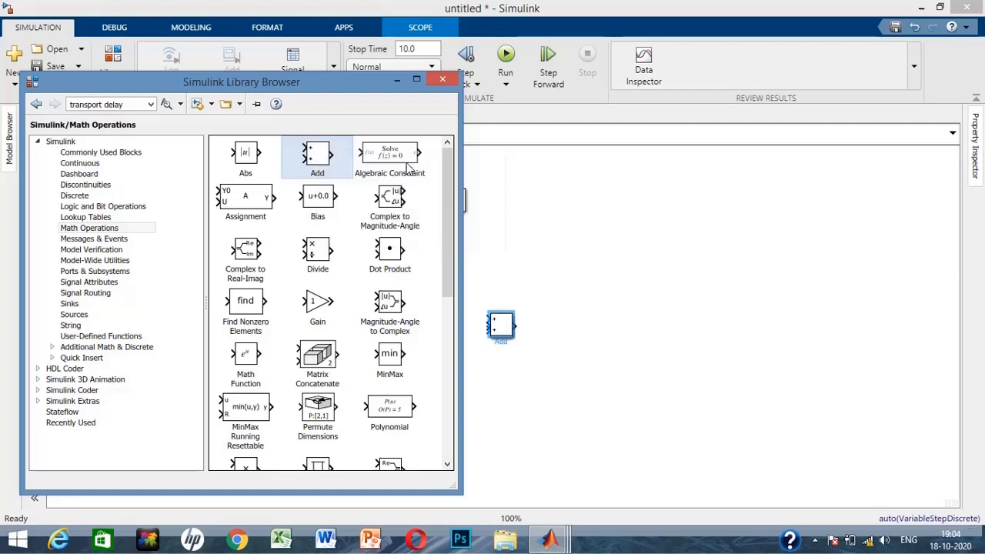
Add a Subtract block from the Math Operations library to the model.
{"action": "scroll", "coordinate": [308, 339], "scroll_direction": "down", "scroll_amount": 5}
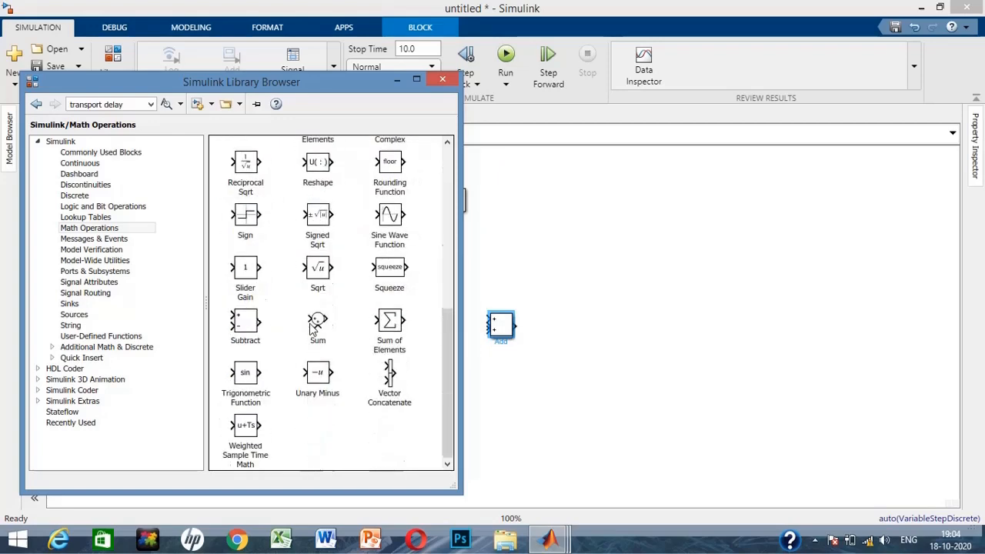
{"action": "left_click", "coordinate": [238, 322]}
{"action": "right_click", "coordinate": [239, 320]}
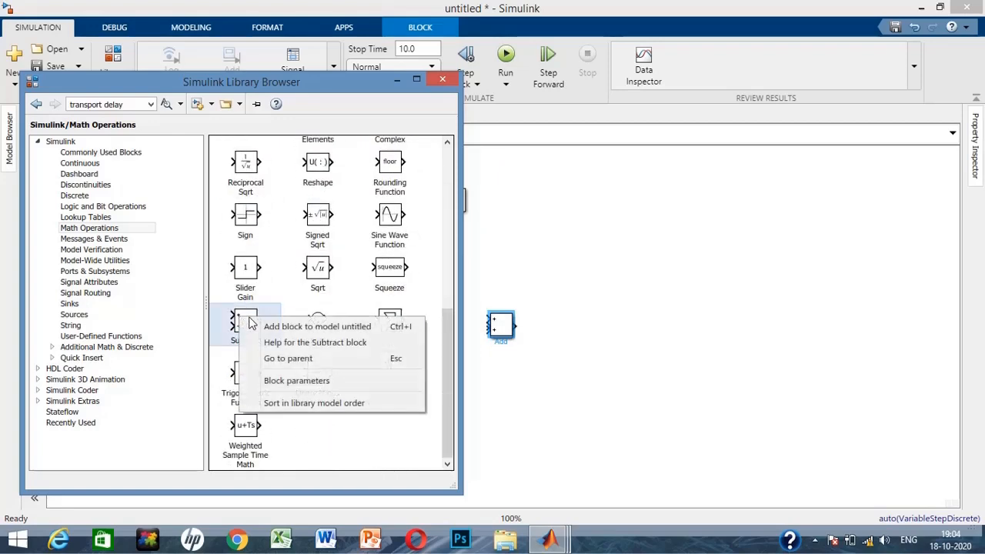
{"action": "left_click", "coordinate": [274, 325]}
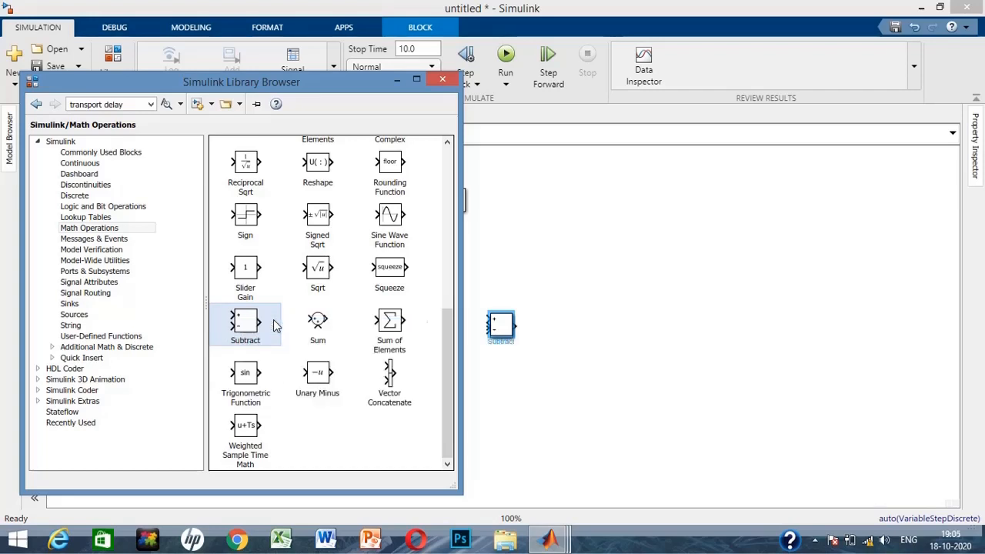
Spread out the stacked blocks: Add above Subtract, the second Scope right of Subtract, and the second Sine Wave to its left.
{"action": "left_click", "coordinate": [540, 389]}
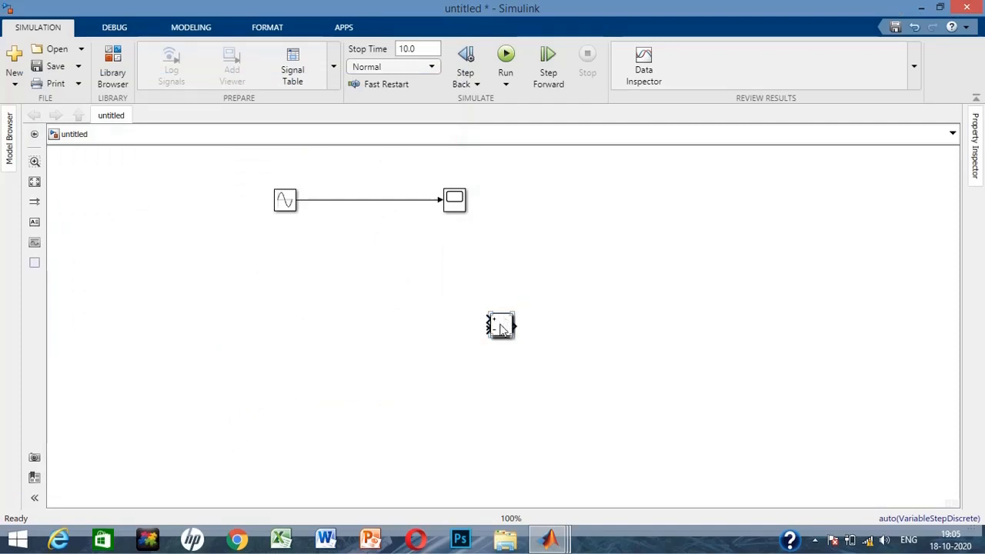
{"action": "left_click_drag", "start_coordinate": [504, 323], "coordinate": [502, 377]}
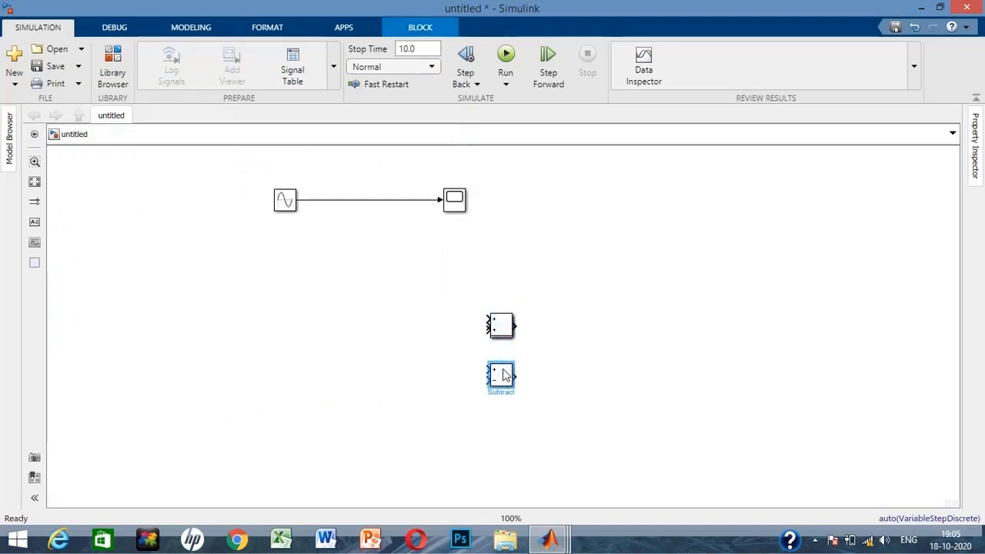
{"action": "left_click", "coordinate": [501, 325]}
{"action": "left_click_drag", "start_coordinate": [501, 319], "coordinate": [500, 289]}
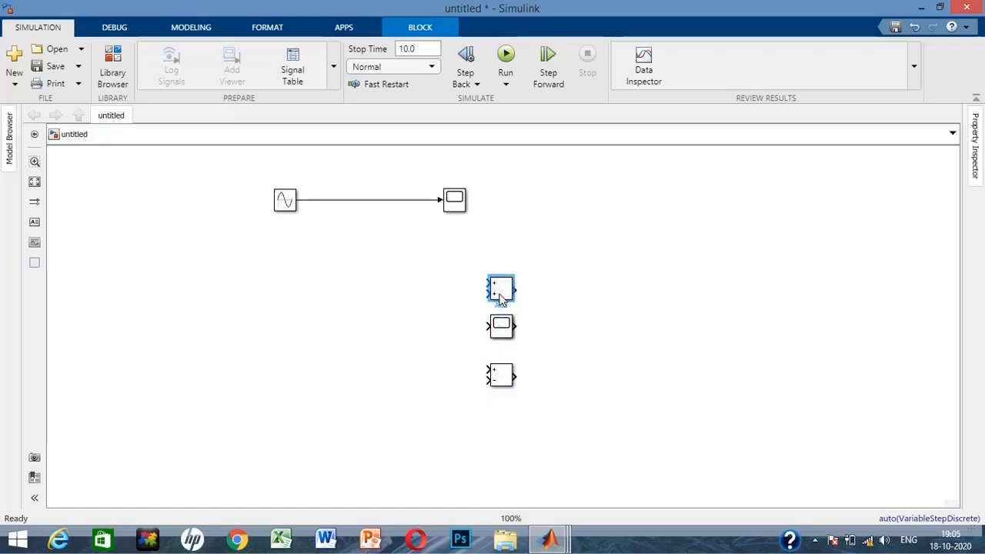
{"action": "left_click_drag", "start_coordinate": [501, 332], "coordinate": [616, 382]}
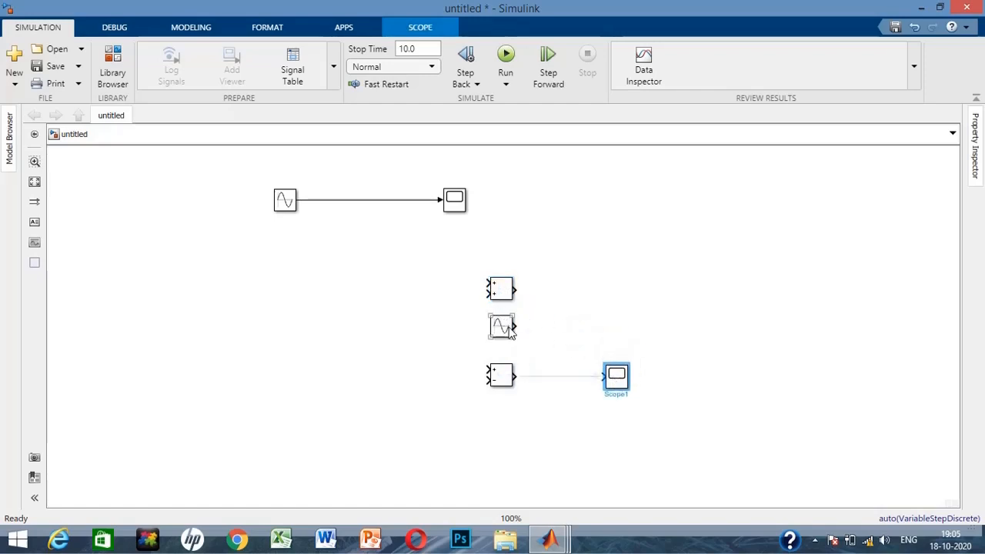
{"action": "left_click_drag", "start_coordinate": [508, 326], "coordinate": [333, 387]}
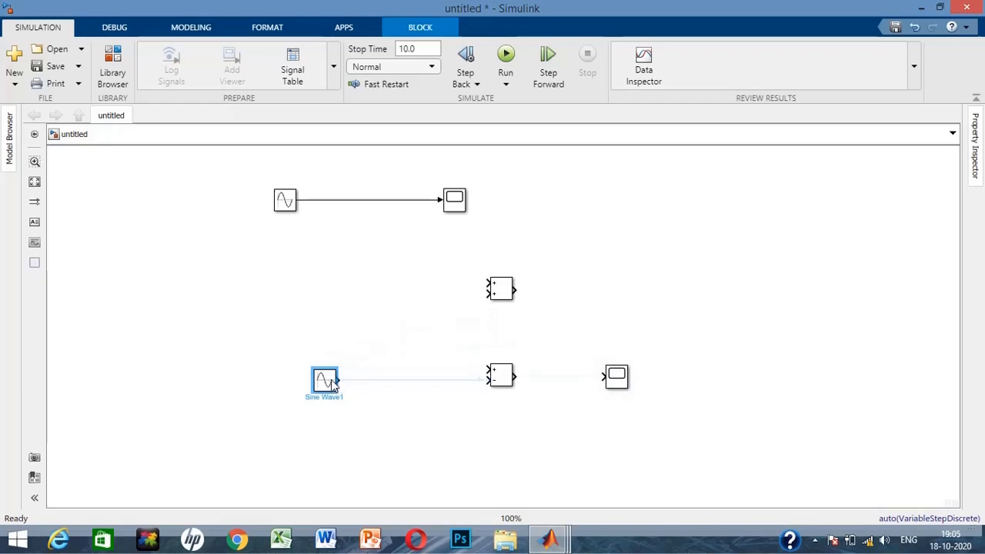
Delete the line joining the first Sine Wave and Scope, place them on either side of Add, and align the second Scope below the first.
{"action": "left_click", "coordinate": [369, 200]}
{"action": "key", "text": "Delete"}
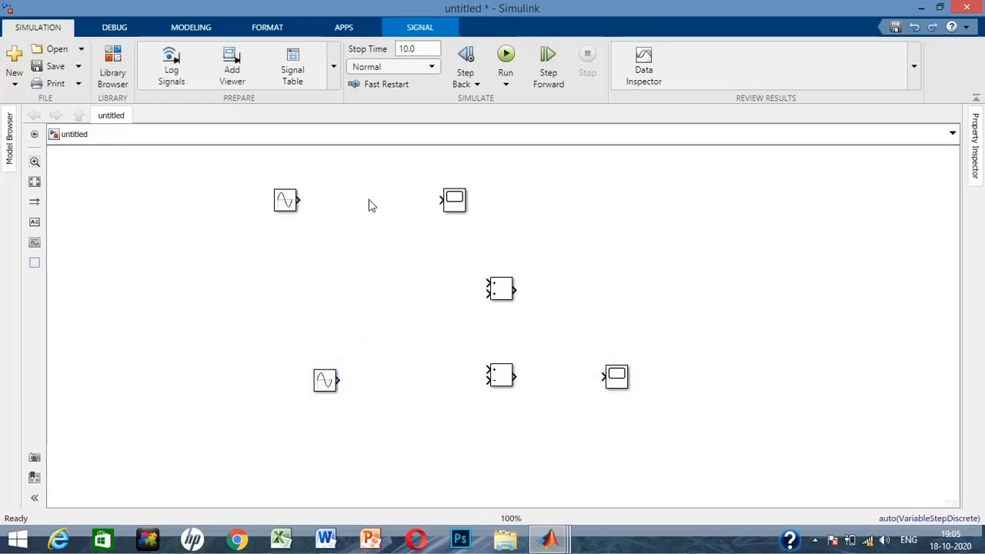
{"action": "left_click_drag", "start_coordinate": [292, 209], "coordinate": [333, 298]}
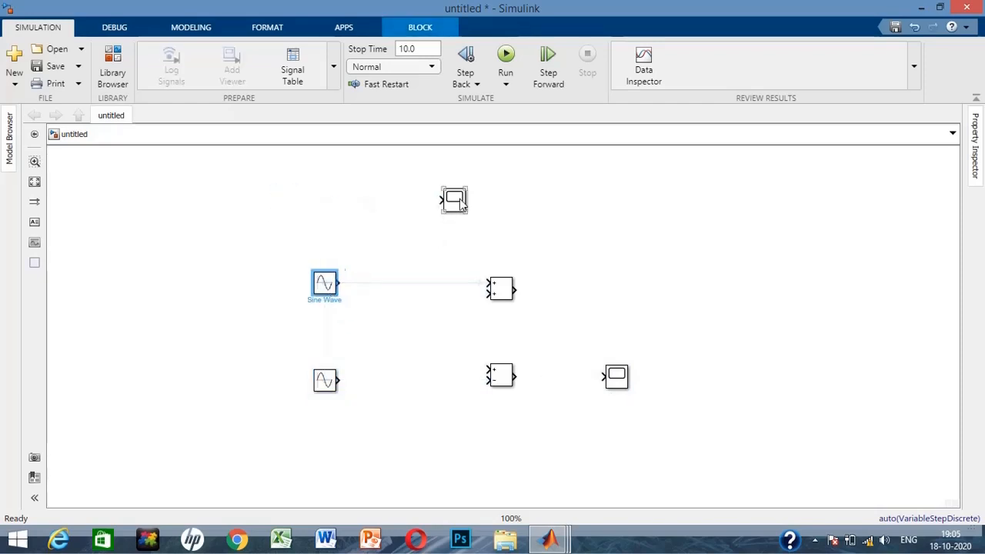
{"action": "left_click_drag", "start_coordinate": [455, 202], "coordinate": [632, 291]}
{"action": "left_click_drag", "start_coordinate": [618, 379], "coordinate": [633, 379]}
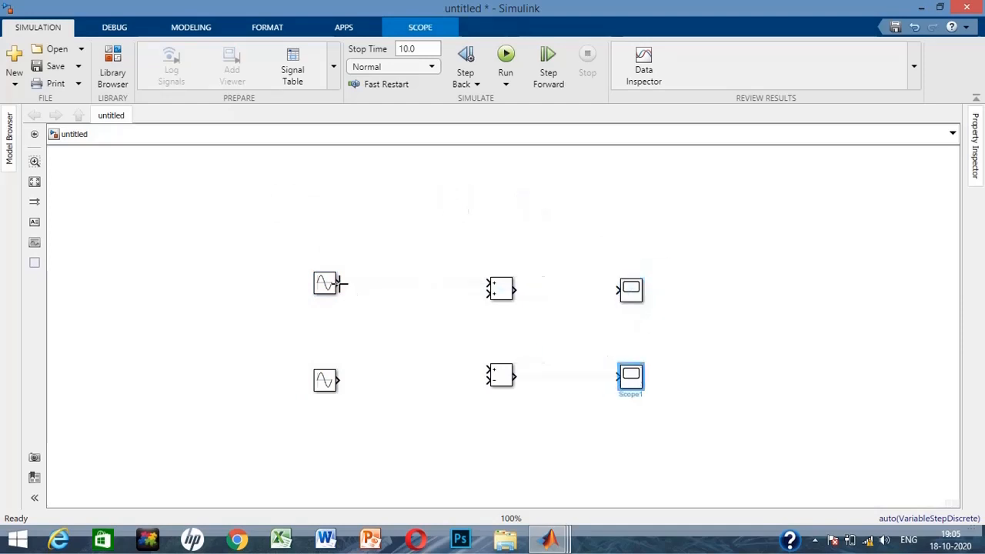
Wire both Sine Wave blocks into the Add and Subtract inputs, and connect each math block's output to the Scope beside it.
{"action": "left_click_drag", "start_coordinate": [339, 283], "coordinate": [489, 284]}
{"action": "left_click_drag", "start_coordinate": [346, 382], "coordinate": [490, 379]}
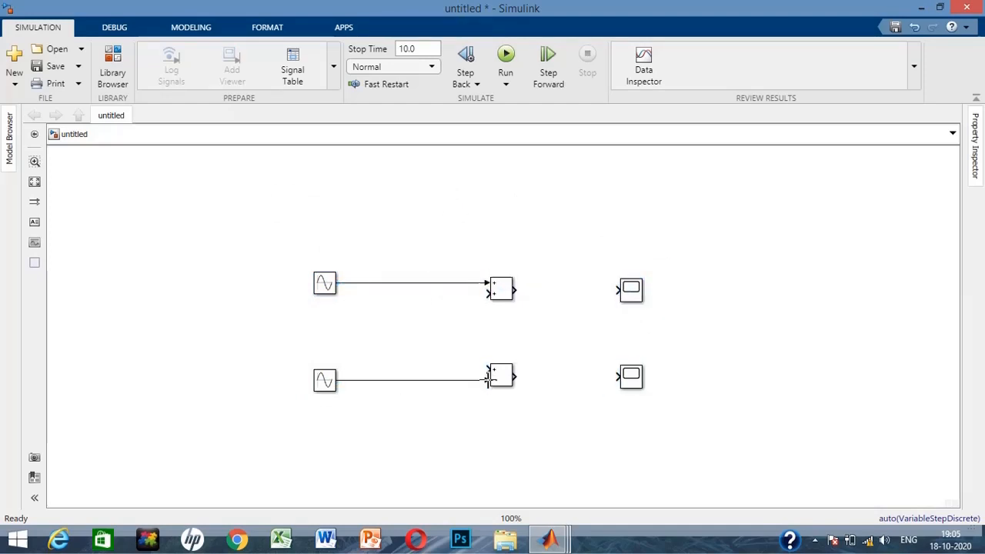
{"action": "left_click_drag", "start_coordinate": [489, 294], "coordinate": [361, 379]}
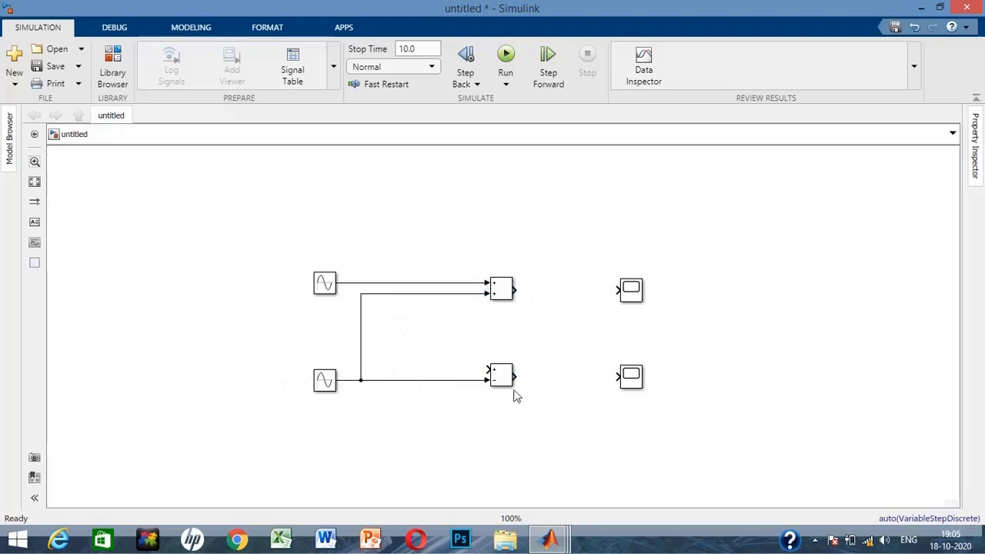
{"action": "mouse_move", "coordinate": [487, 370]}
{"action": "left_mouse_down"}
{"action": "mouse_move", "coordinate": [390, 347]}
{"action": "mouse_move", "coordinate": [380, 284]}
{"action": "left_mouse_up"}
{"action": "left_click_drag", "start_coordinate": [515, 290], "coordinate": [618, 290]}
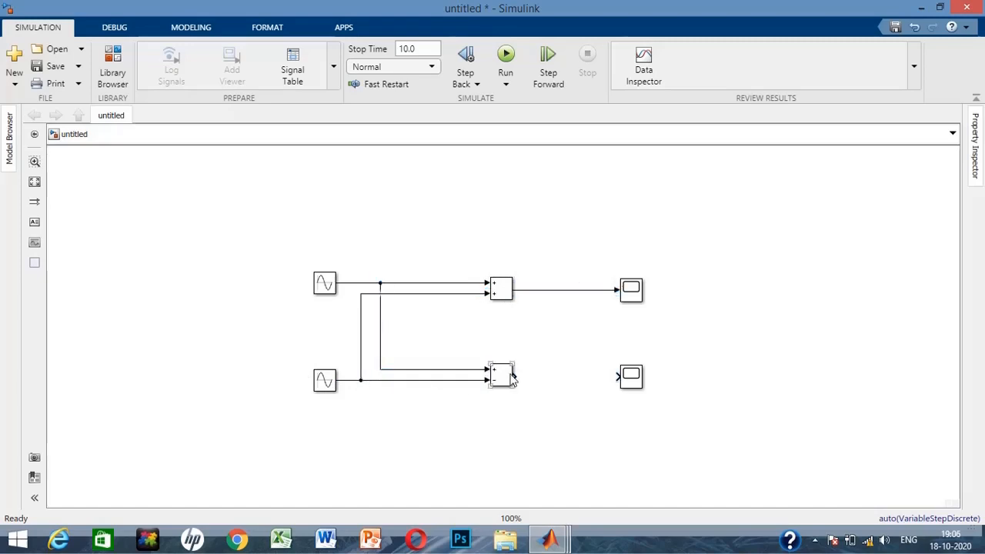
{"action": "left_click_drag", "start_coordinate": [515, 377], "coordinate": [620, 377]}
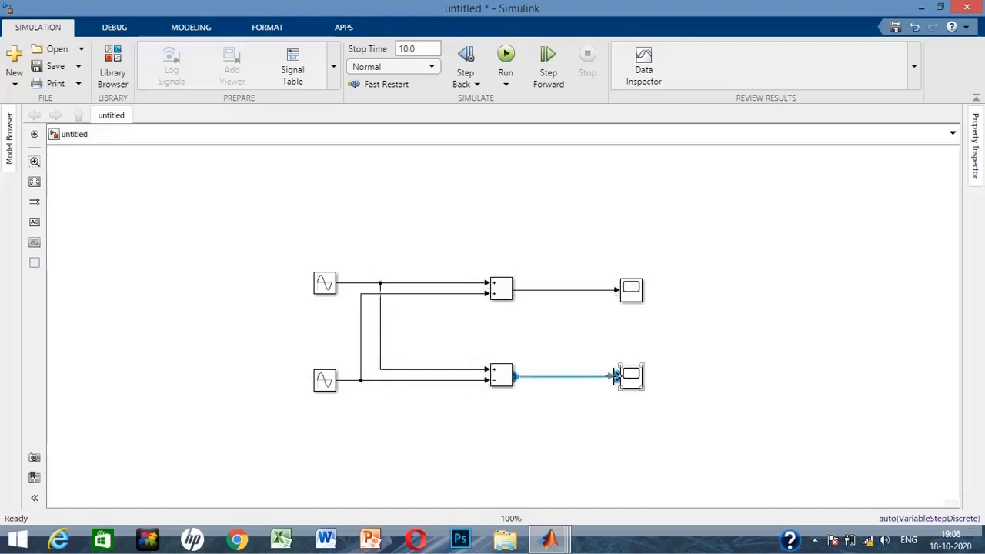
Run the simulation and view the addition and subtraction waveforms in their Scopes, closing each display when done.
{"action": "left_click", "coordinate": [504, 58]}
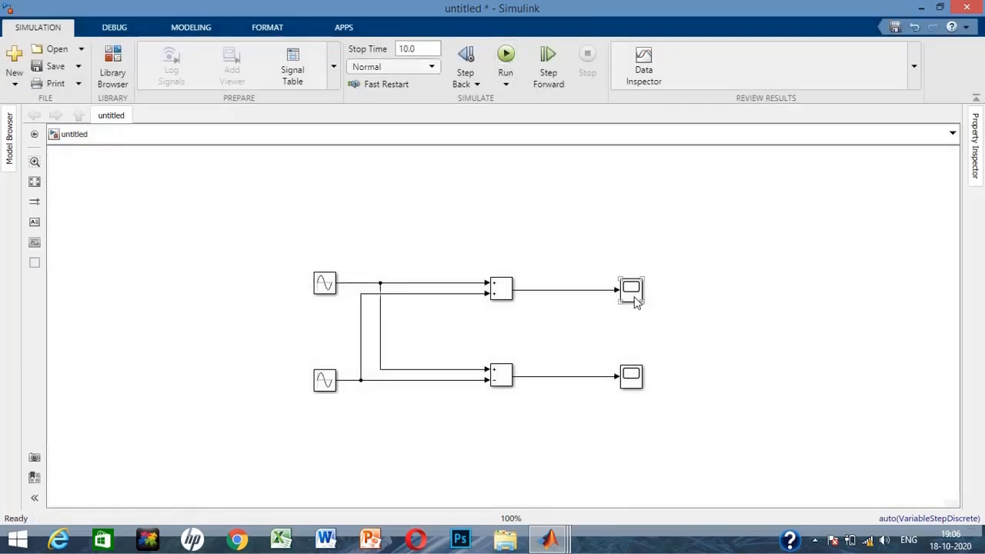
{"action": "double_click", "coordinate": [632, 287]}
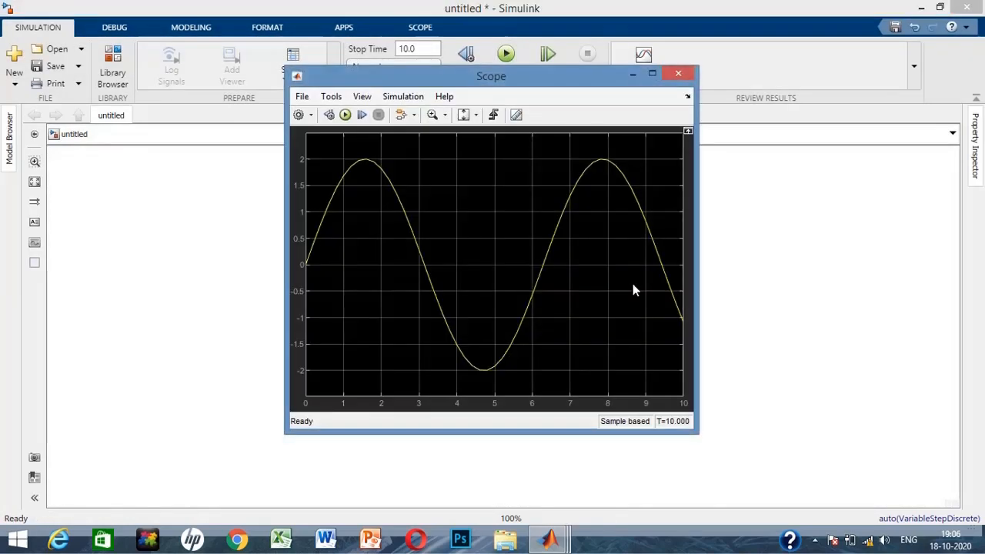
{"action": "left_click", "coordinate": [678, 74]}
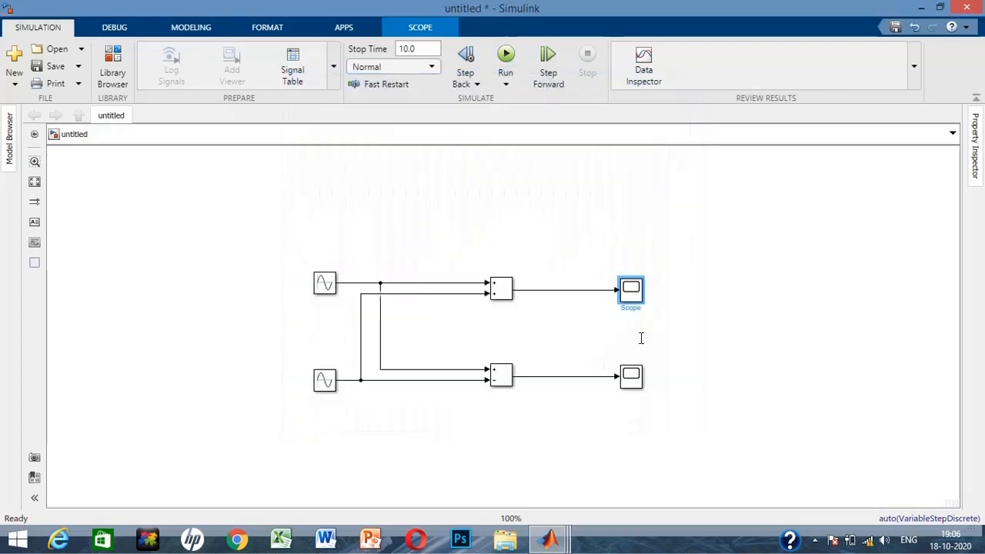
{"action": "left_click", "coordinate": [631, 379]}
{"action": "double_click", "coordinate": [631, 379]}
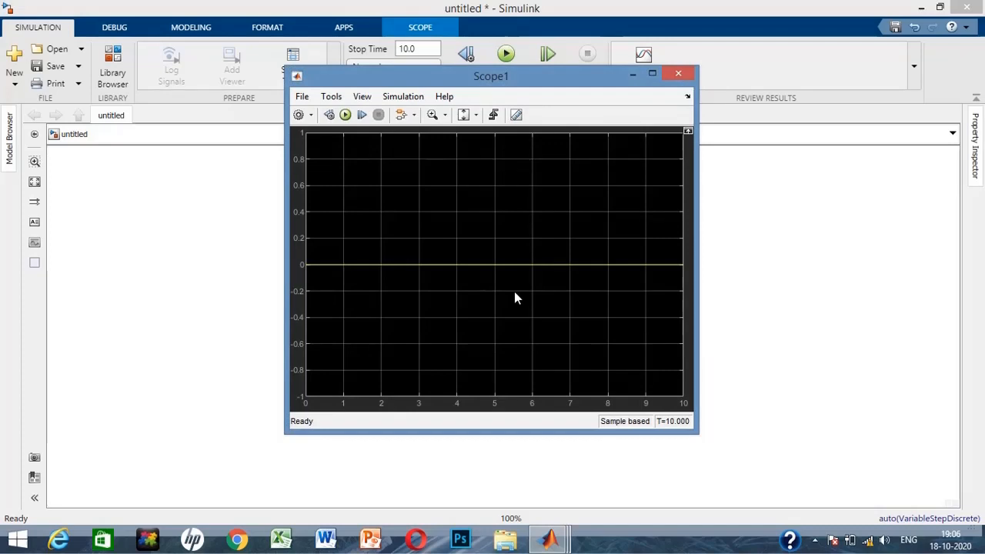
{"action": "left_click", "coordinate": [678, 74]}
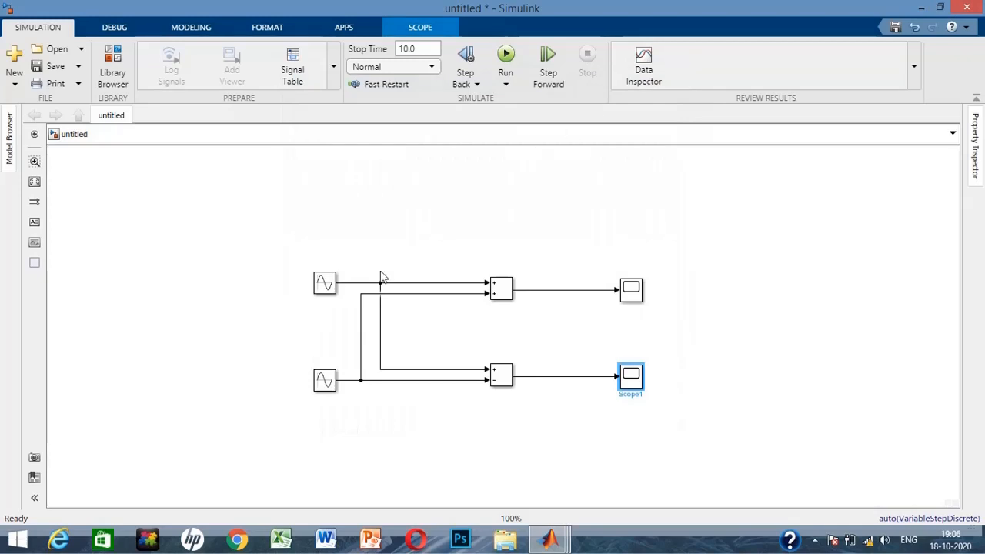
Set the amplitude of the upper Sine Wave block to 3.
{"action": "double_click", "coordinate": [326, 283]}
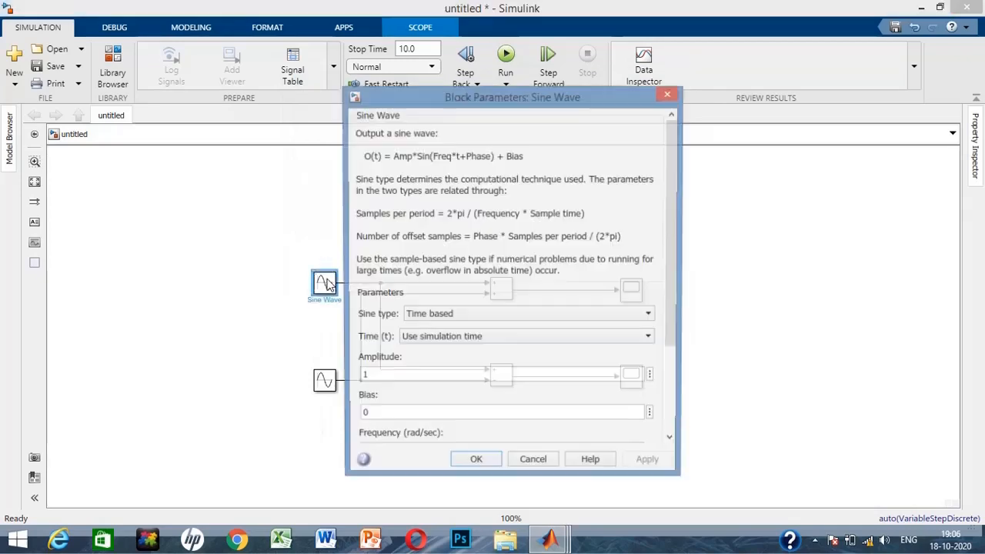
{"action": "double_click", "coordinate": [366, 377]}
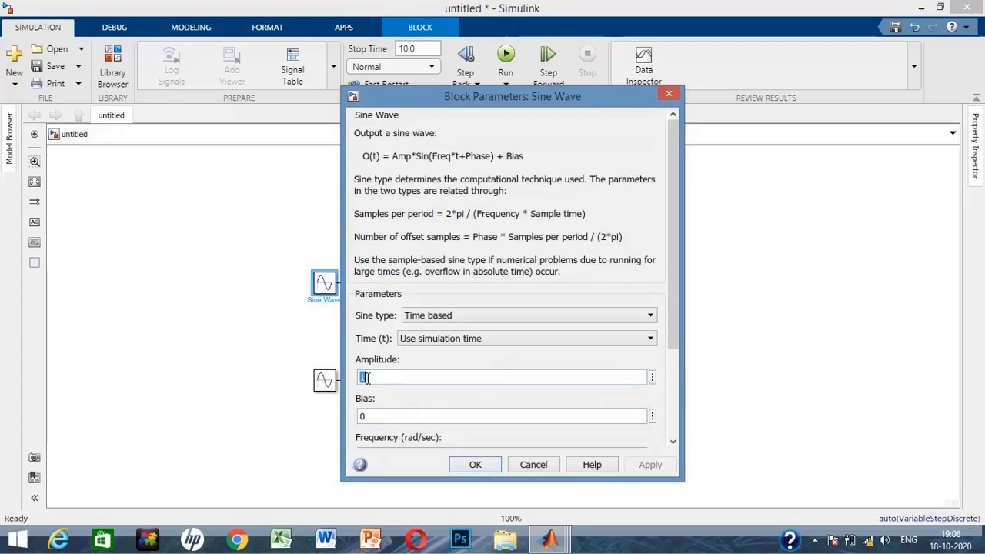
{"action": "type", "text": "3"}
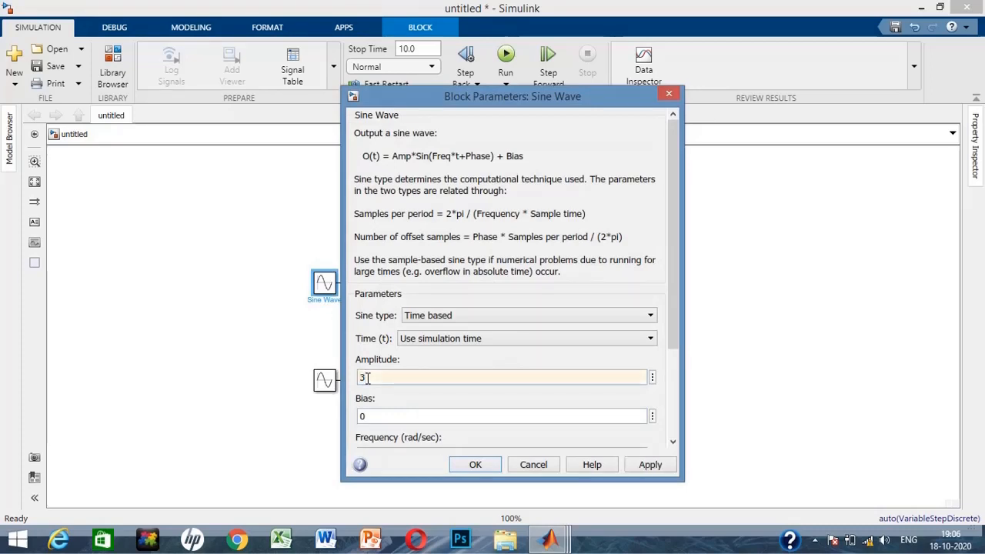
{"action": "left_click", "coordinate": [475, 464]}
Rerun the simulation with the changed amplitude and view the subtraction Scope, followed by the addition Scope, closing each display.
{"action": "left_click", "coordinate": [506, 54]}
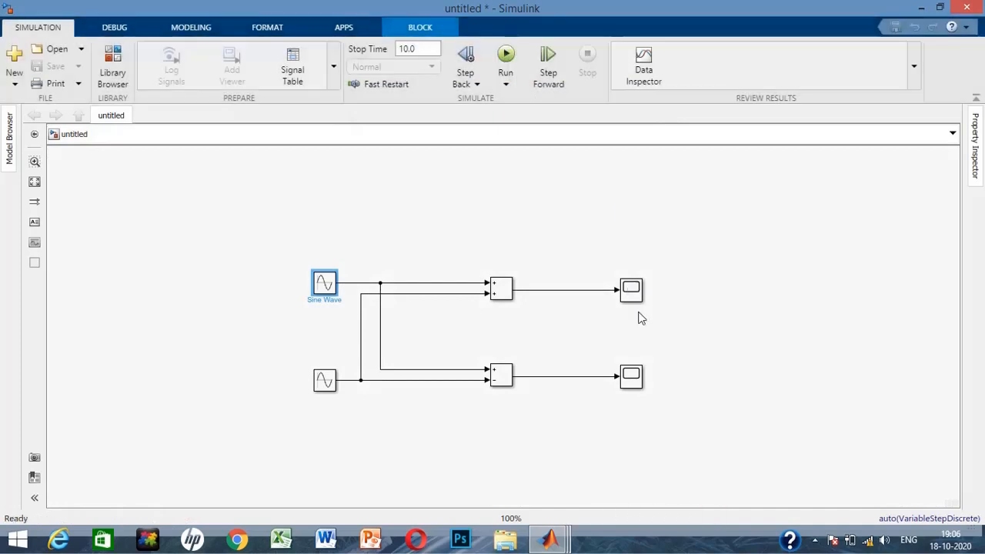
{"action": "double_click", "coordinate": [631, 376]}
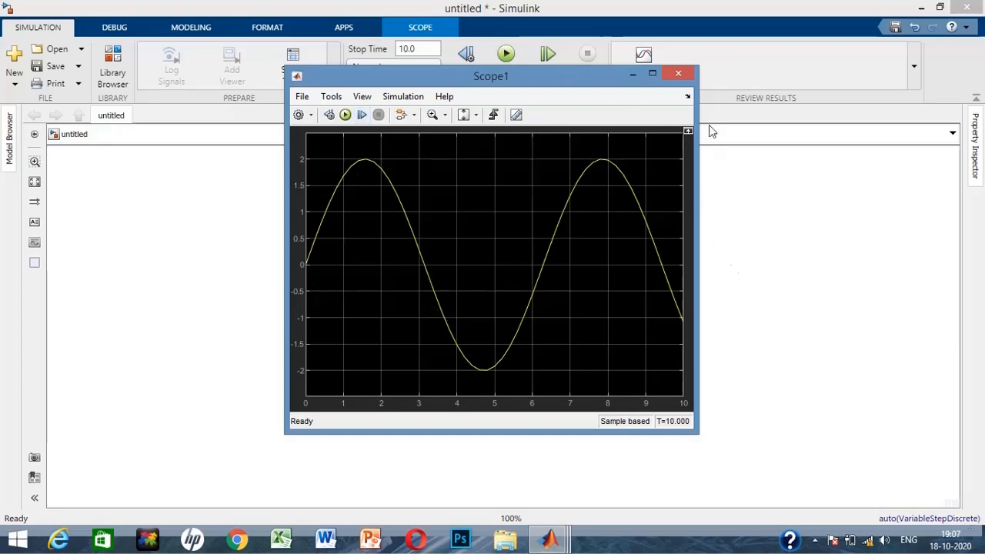
{"action": "left_click", "coordinate": [679, 74]}
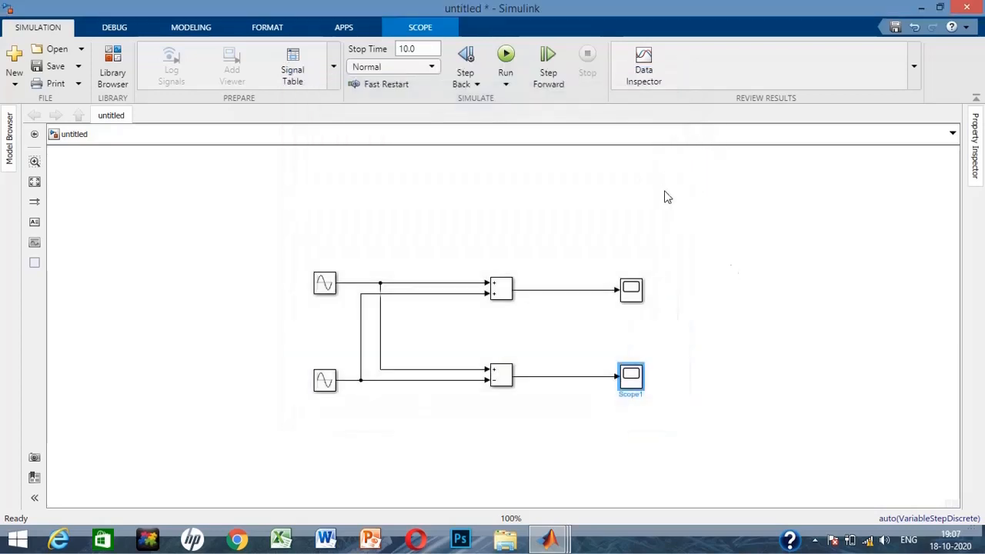
{"action": "left_click", "coordinate": [629, 298]}
{"action": "double_click", "coordinate": [627, 300]}
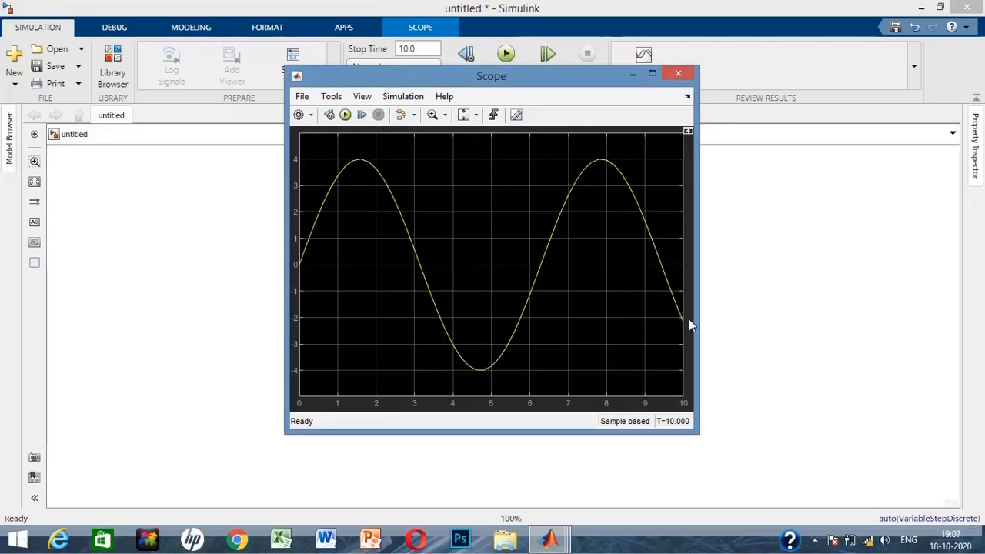
{"action": "left_click", "coordinate": [678, 74]}
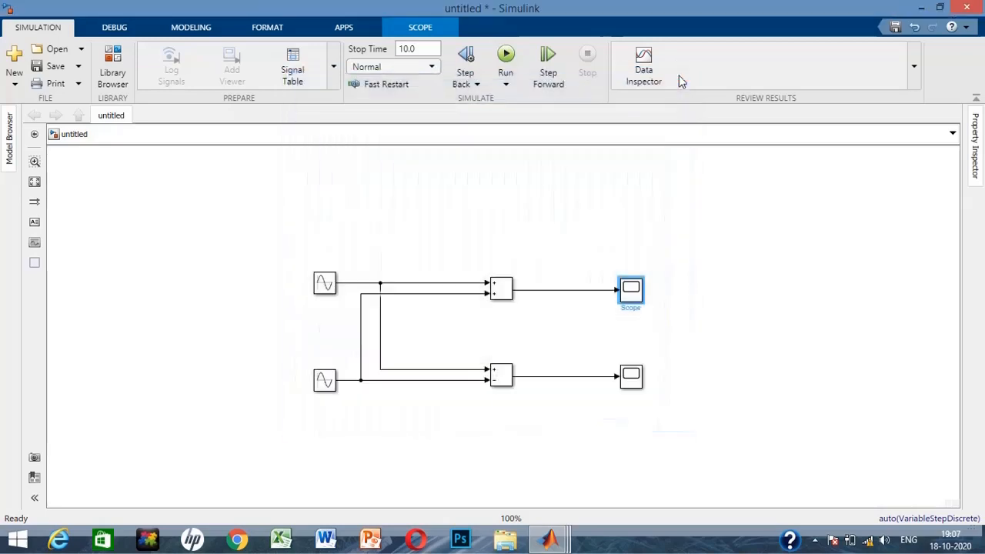
Add a Transport Delay block from the Continuous library to the model and place it above the Add block.
{"action": "mouse_move", "coordinate": [550, 540]}
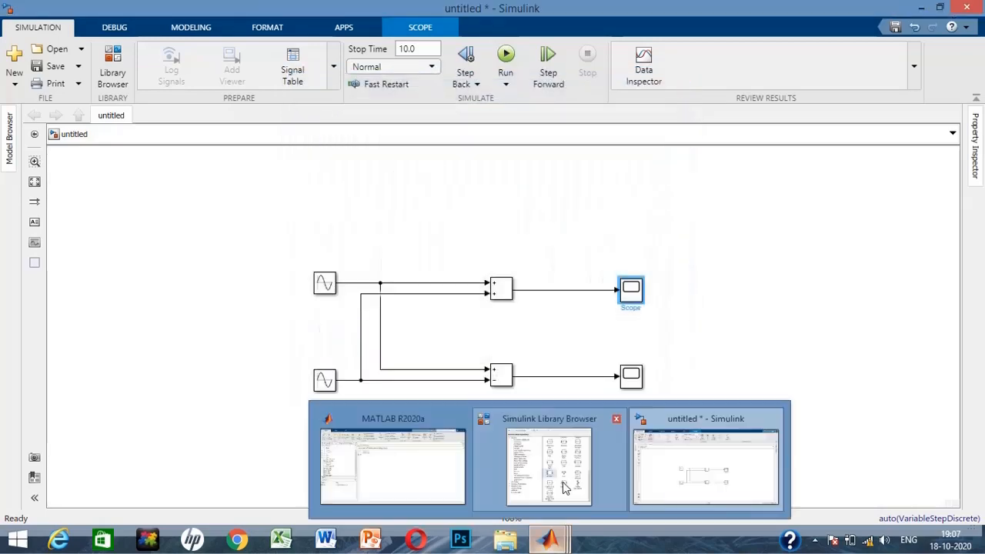
{"action": "left_click", "coordinate": [562, 482]}
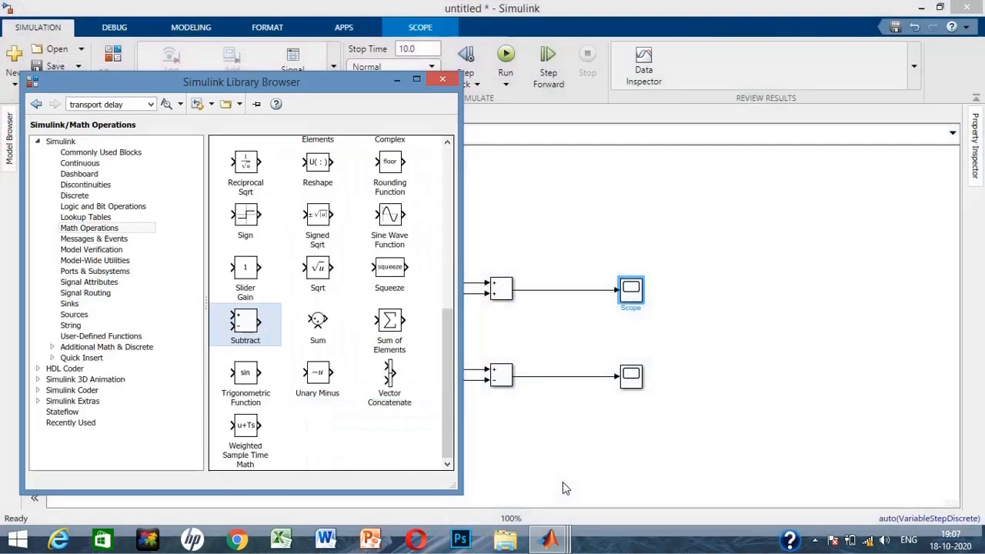
{"action": "left_click", "coordinate": [110, 167]}
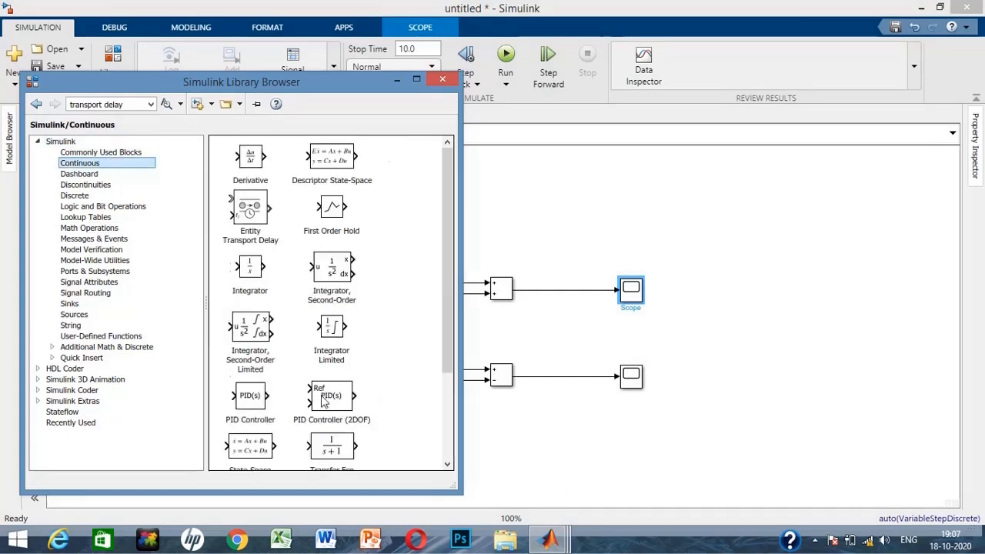
{"action": "scroll", "coordinate": [322, 400], "scroll_direction": "down", "scroll_amount": 3}
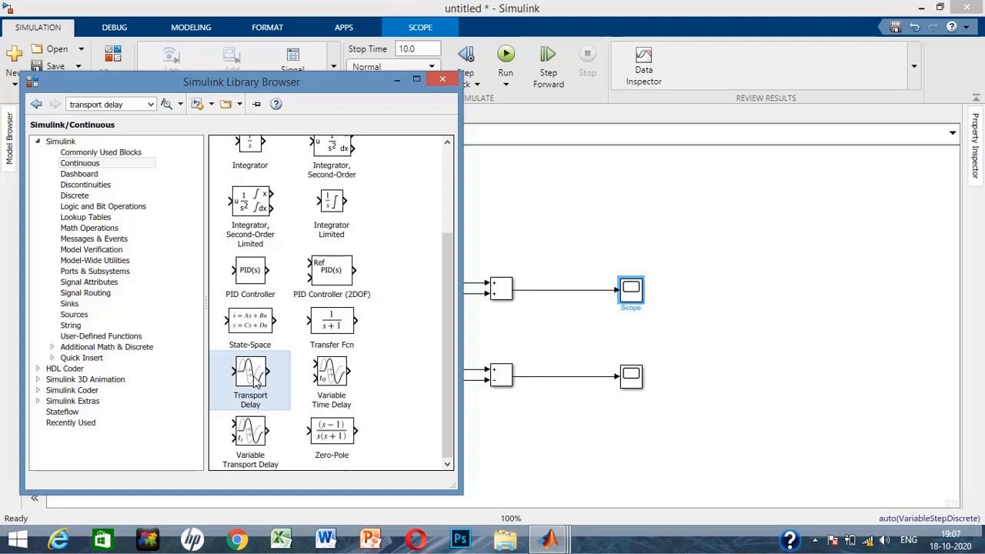
{"action": "right_click", "coordinate": [257, 376]}
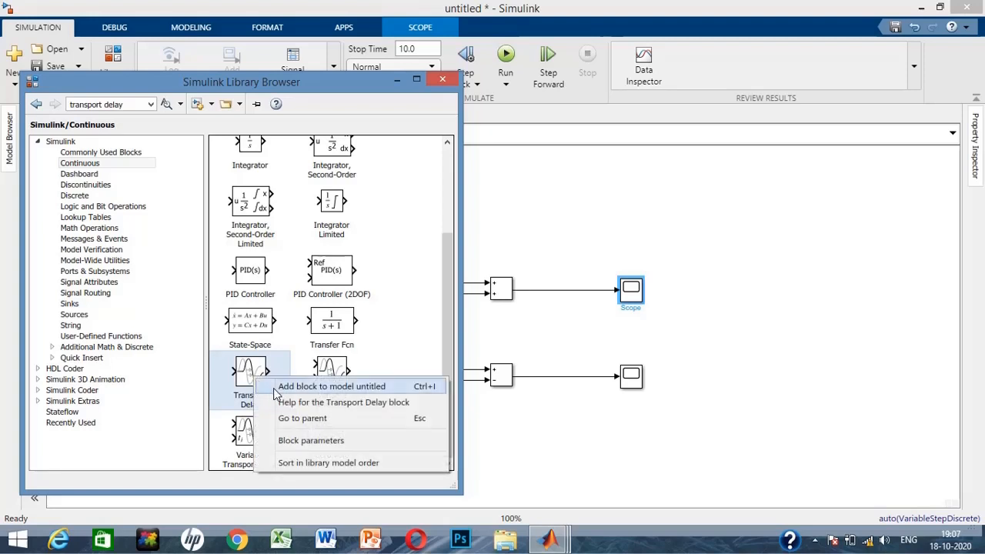
{"action": "left_click", "coordinate": [297, 386]}
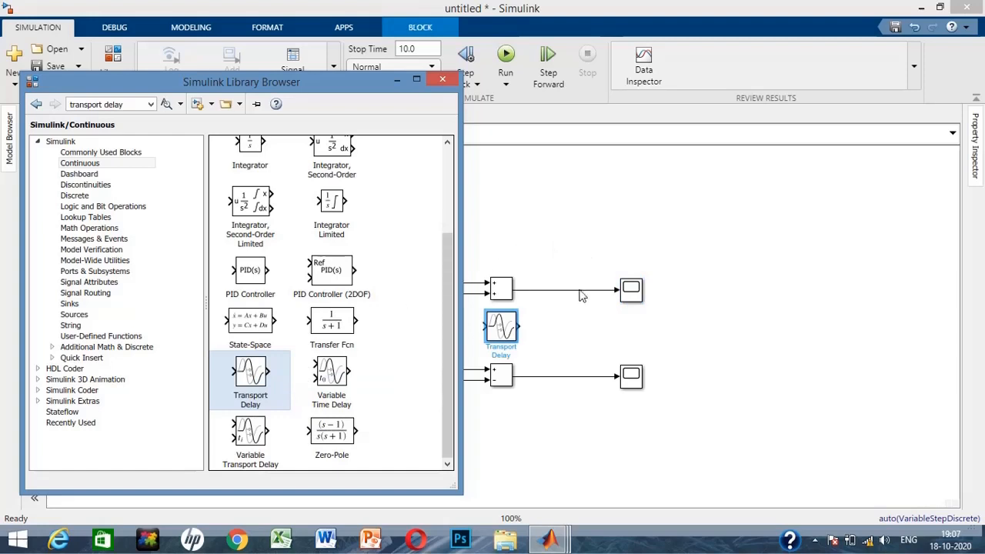
{"action": "left_click", "coordinate": [498, 330]}
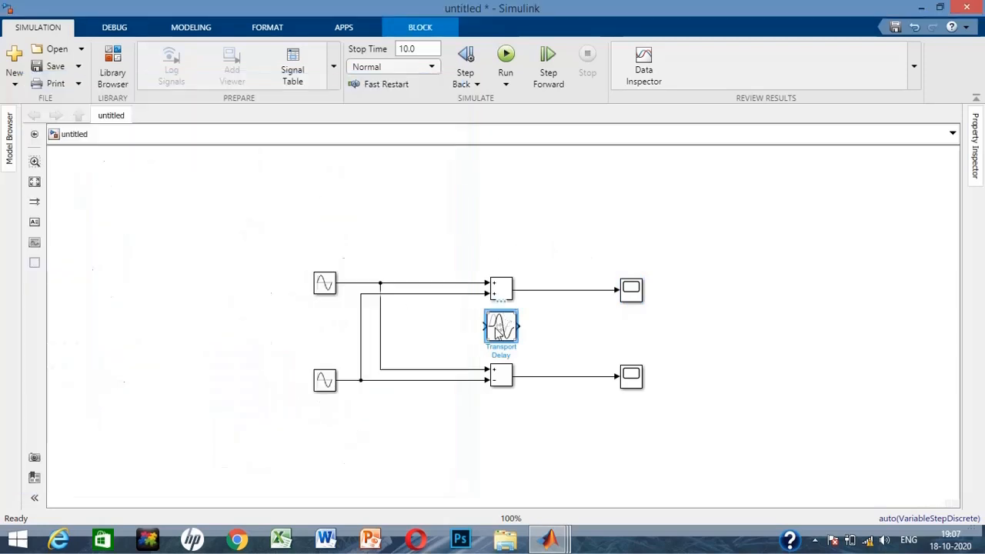
{"action": "left_click_drag", "start_coordinate": [497, 330], "coordinate": [493, 214]}
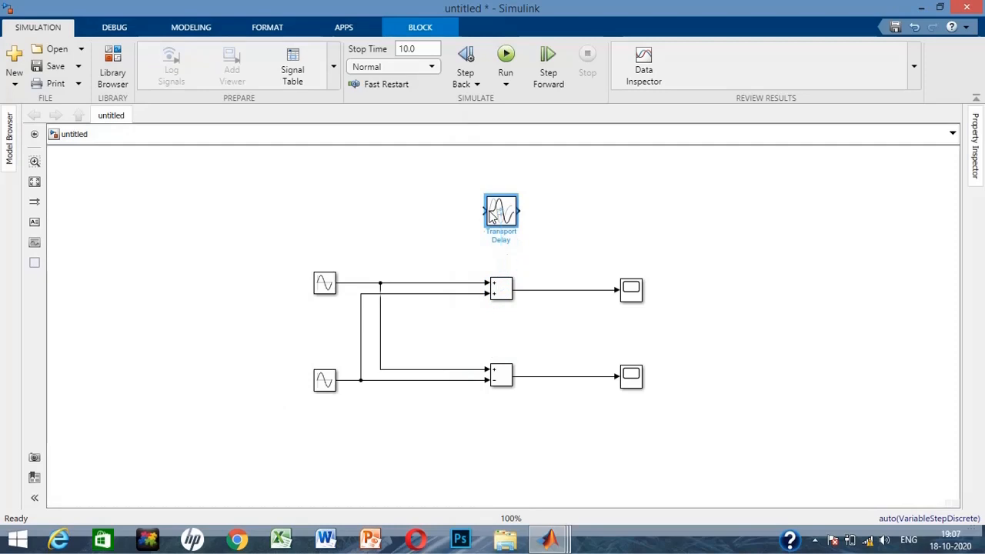
{"action": "left_click", "coordinate": [414, 253]}
Duplicate the addition Scope beside the Transport Delay, connect the delay's output to it, and branch the upper Sine Wave signal into the delay's input.
{"action": "left_click", "coordinate": [636, 289]}
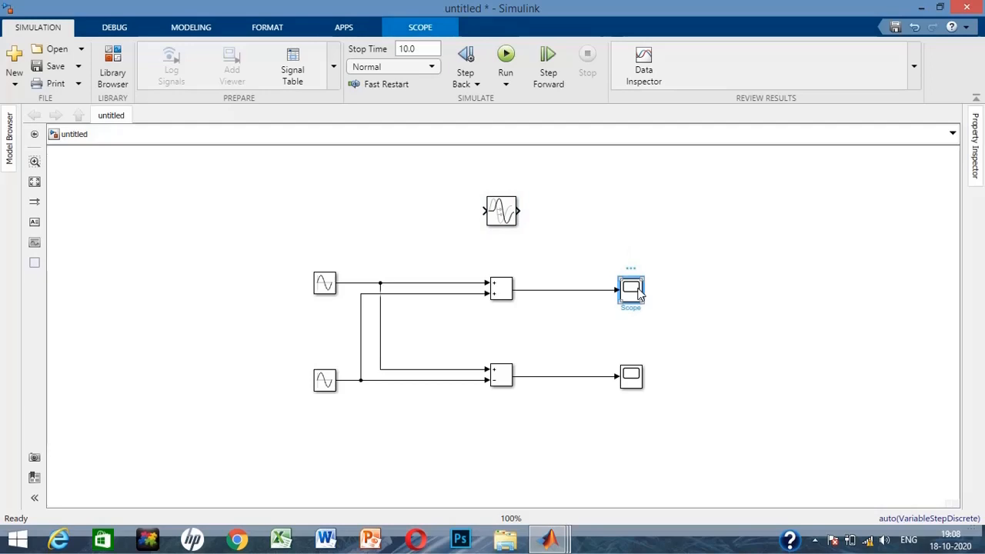
{"action": "left_click_drag", "start_coordinate": [637, 291], "coordinate": [637, 211]}
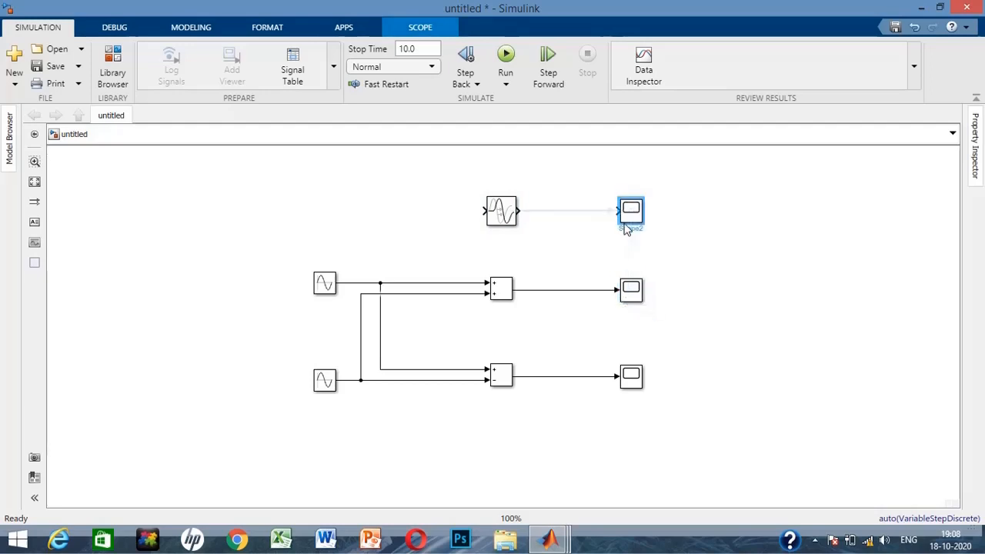
{"action": "left_click", "coordinate": [567, 212]}
{"action": "left_click_drag", "start_coordinate": [485, 211], "coordinate": [360, 283]}
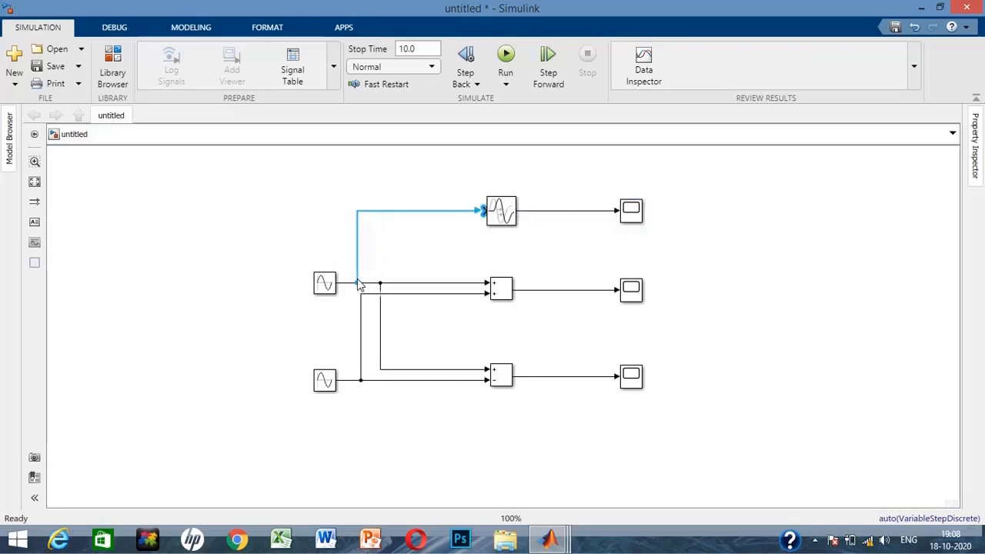
Run the simulation and view the delayed sine wave in the Transport Delay's Scope, closing the display when done.
{"action": "left_click", "coordinate": [505, 52]}
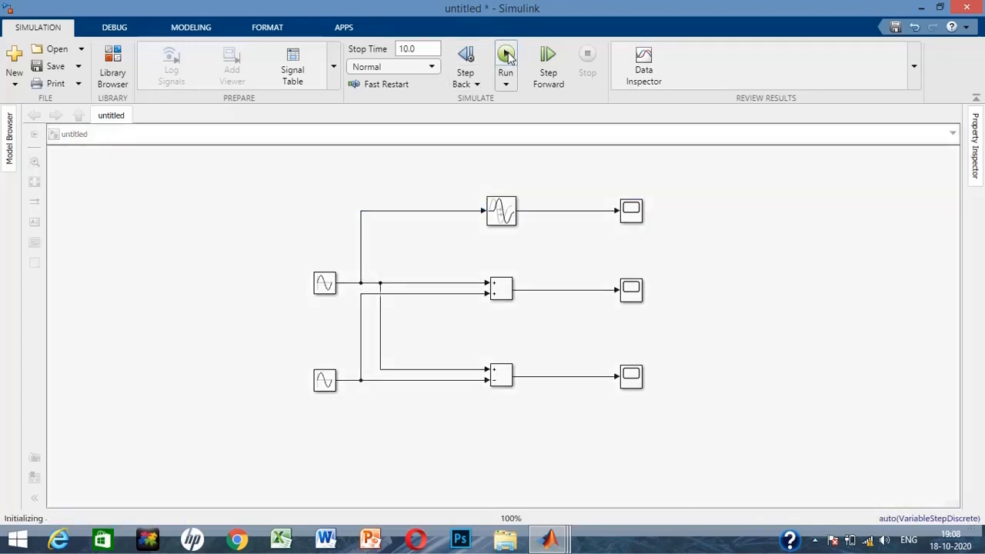
{"action": "double_click", "coordinate": [630, 214]}
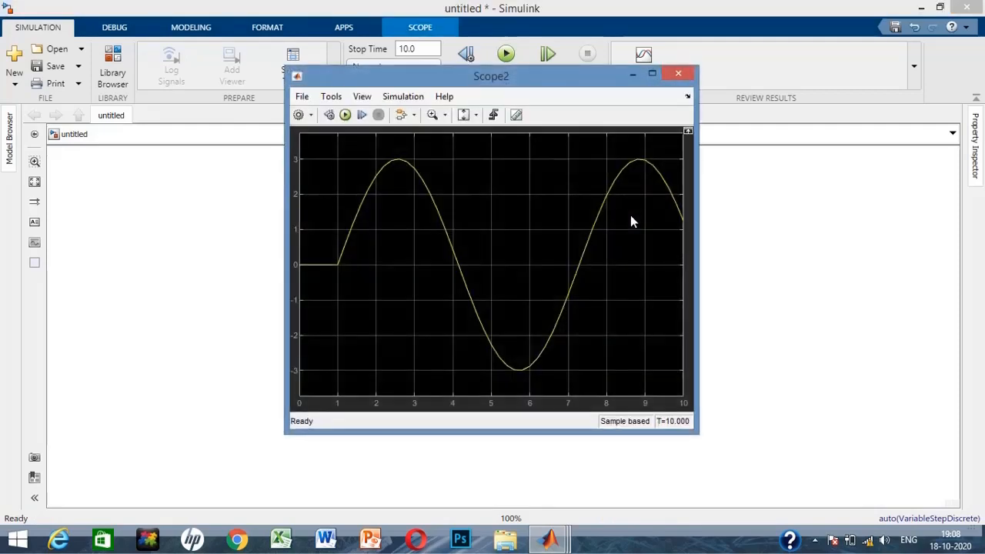
{"action": "left_click", "coordinate": [684, 76]}
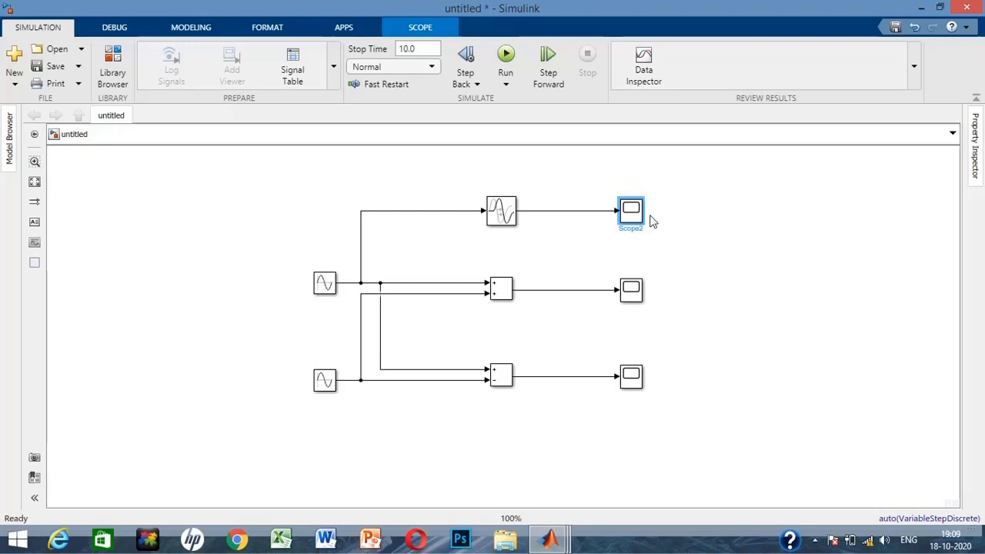
Delete the Scopes attached to the Transport Delay and Subtract blocks, keeping only the addition Scope.
{"action": "key", "text": "Delete"}
{"action": "left_click", "coordinate": [633, 377]}
{"action": "key", "text": "Delete"}
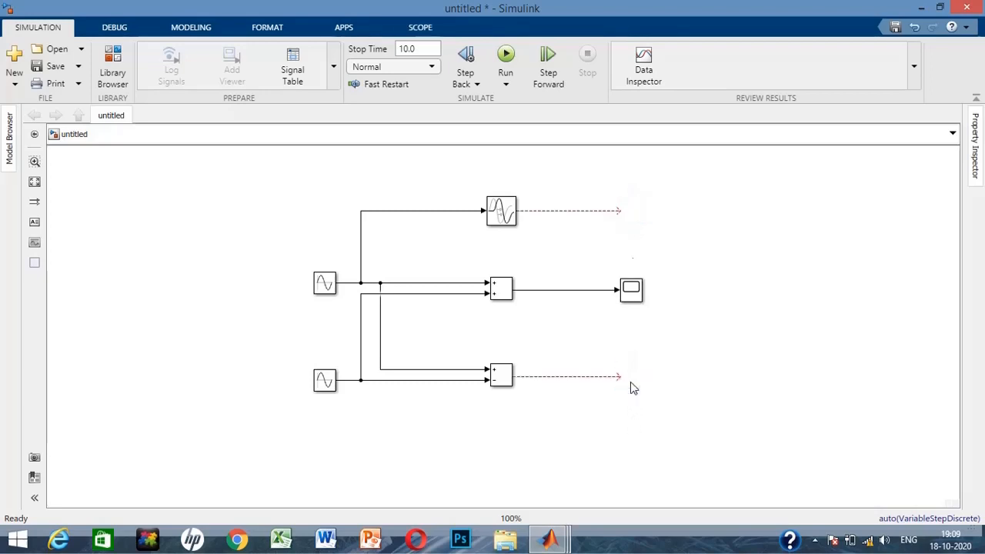
Enlarge the remaining Scope and connect the loose Subtract and Transport Delay output lines to it as additional inputs.
{"action": "left_click", "coordinate": [637, 293]}
{"action": "left_click_drag", "start_coordinate": [644, 303], "coordinate": [657, 321]}
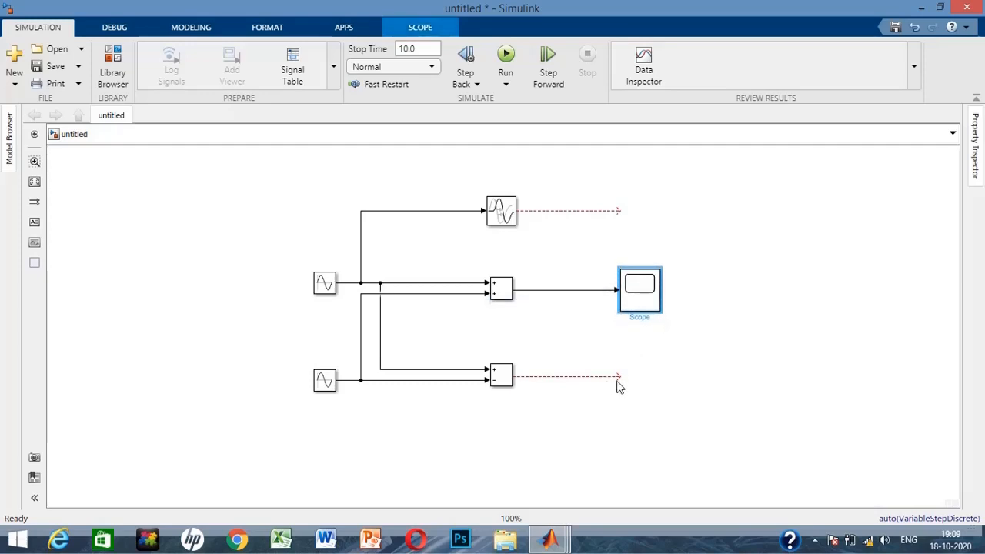
{"action": "left_click_drag", "start_coordinate": [619, 377], "coordinate": [620, 303]}
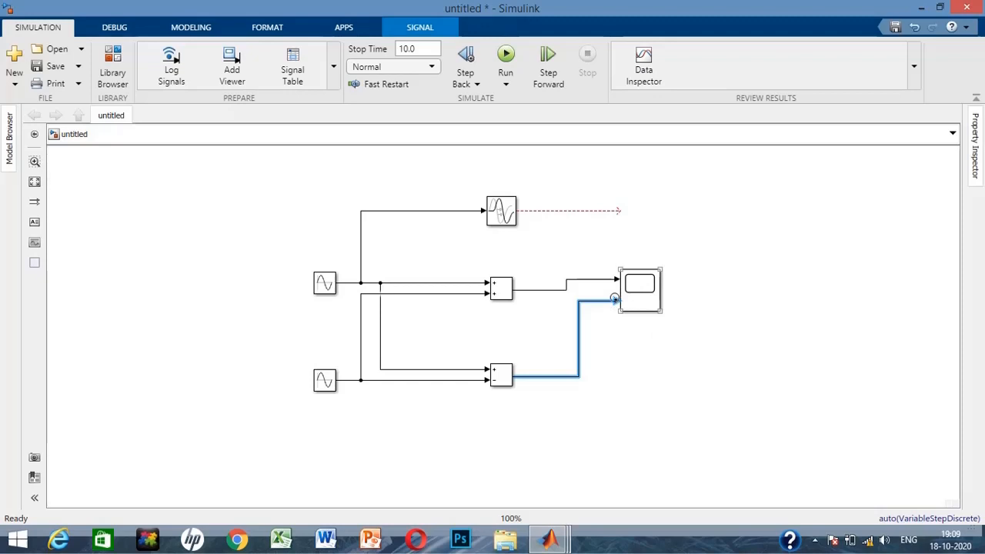
{"action": "mouse_move", "coordinate": [615, 211]}
{"action": "left_mouse_down"}
{"action": "mouse_move", "coordinate": [598, 270]}
{"action": "mouse_move", "coordinate": [620, 277]}
{"action": "left_mouse_up"}
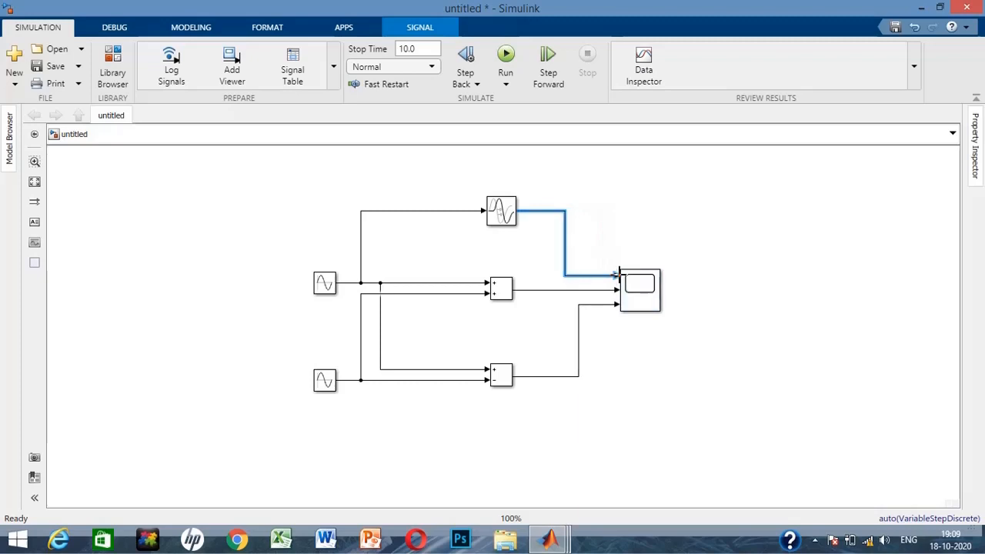
{"action": "left_click", "coordinate": [595, 369]}
Run the simulation and open the shared Scope to view the delayed, added and subtracted signals together.
{"action": "left_click", "coordinate": [639, 296]}
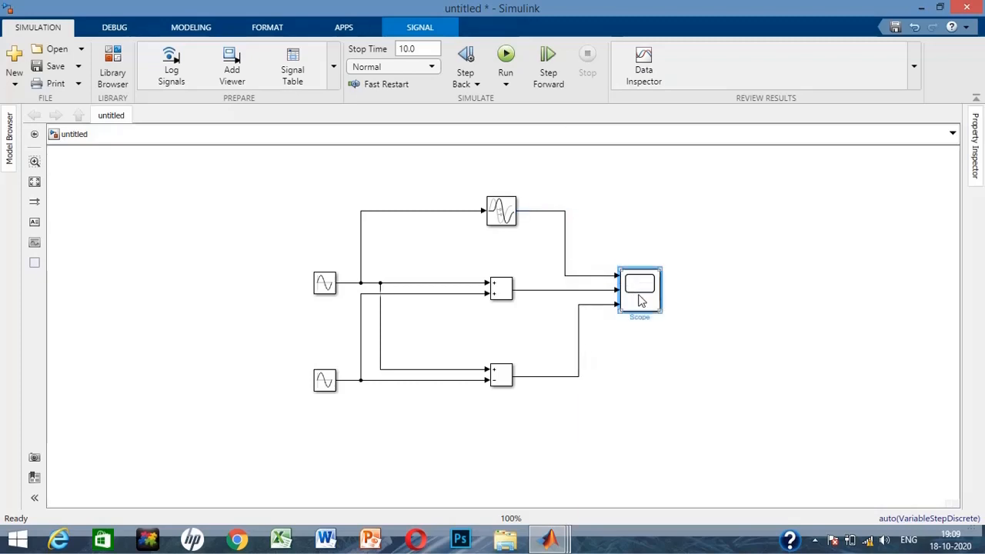
{"action": "left_click", "coordinate": [505, 59]}
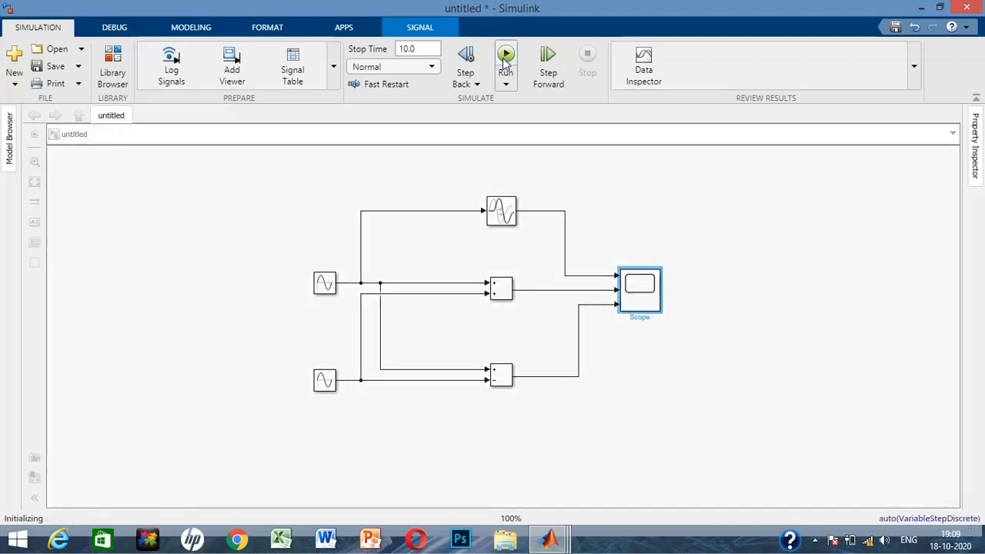
{"action": "double_click", "coordinate": [643, 299]}
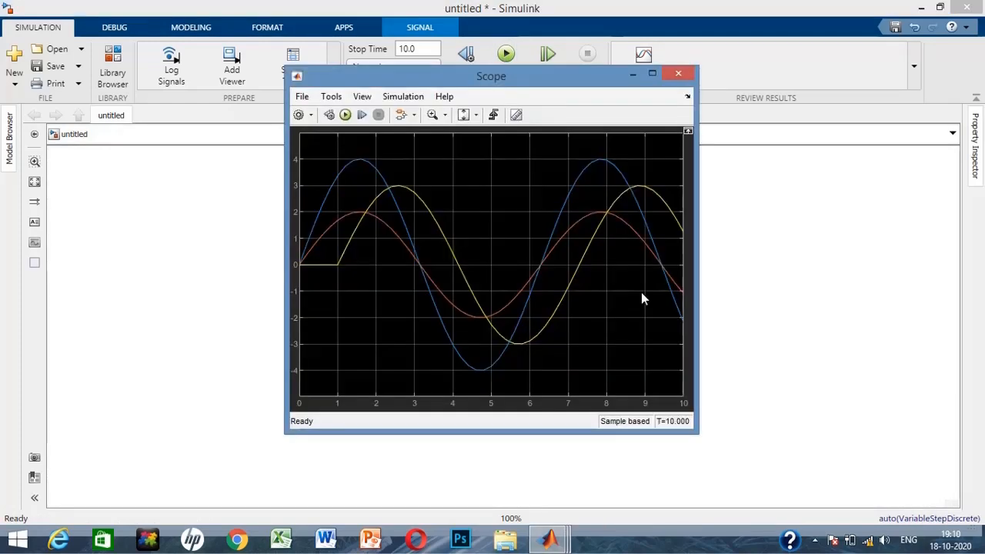